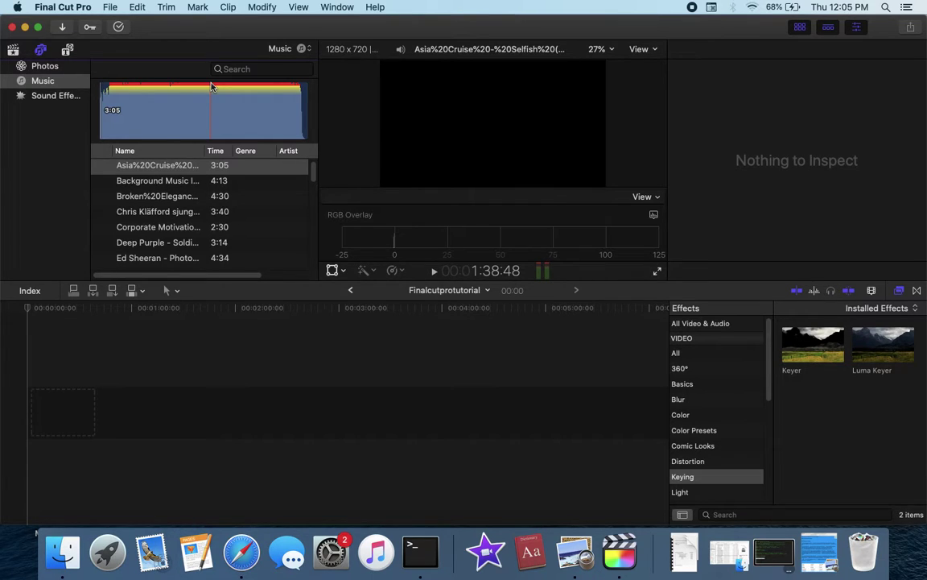
Step: Start a new project in the 26-01-2021 event and enter Finalcutprotutorial as its name
left_click(53, 8)
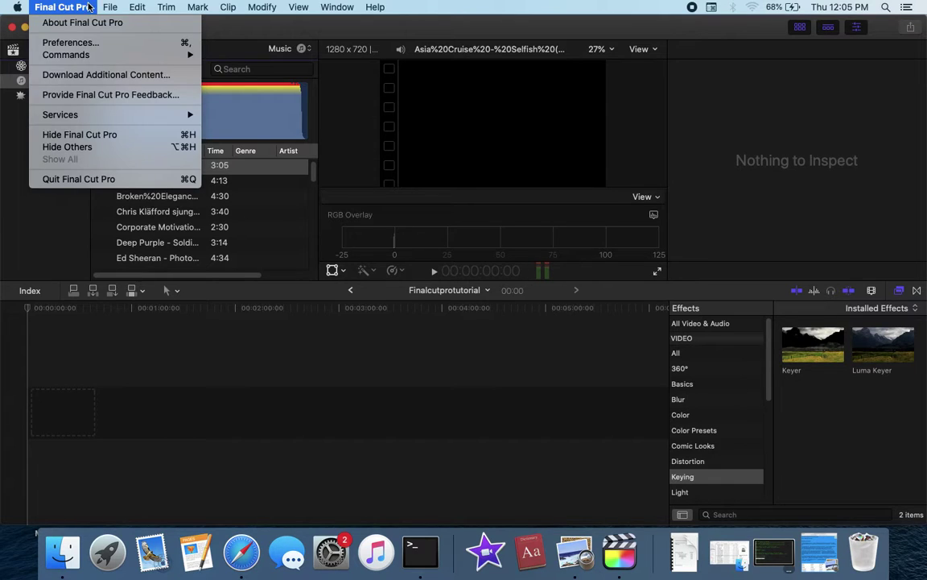
mouse_move(110, 7)
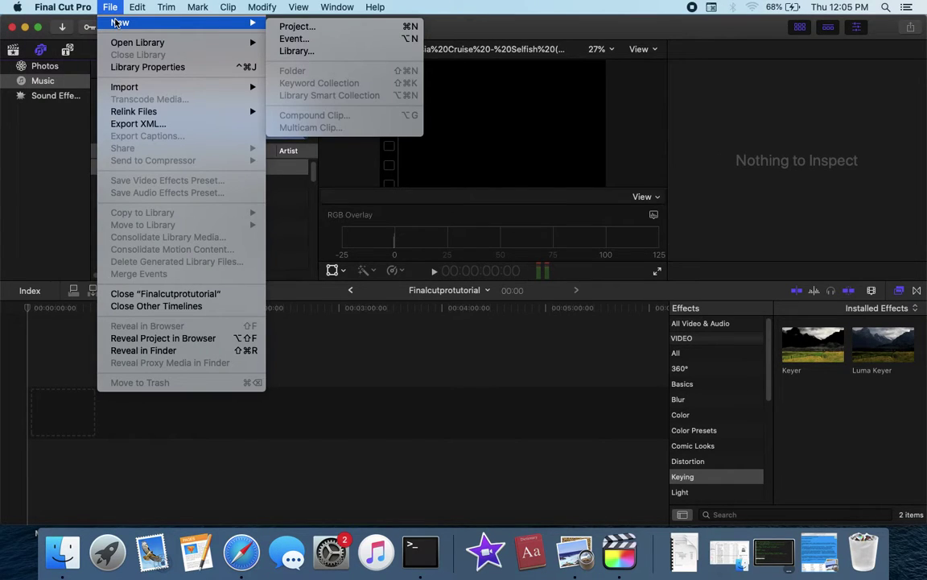
left_click(296, 26)
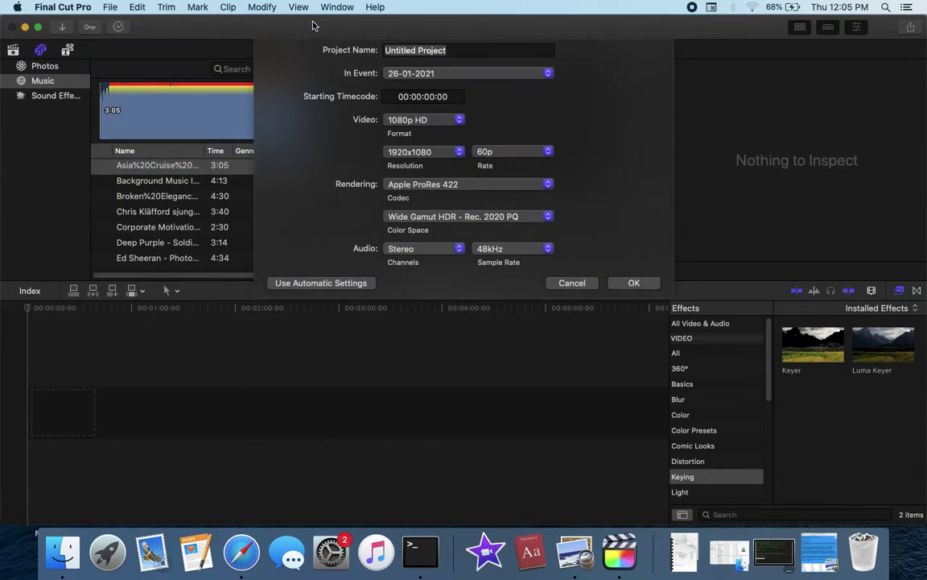
triple_click(454, 51)
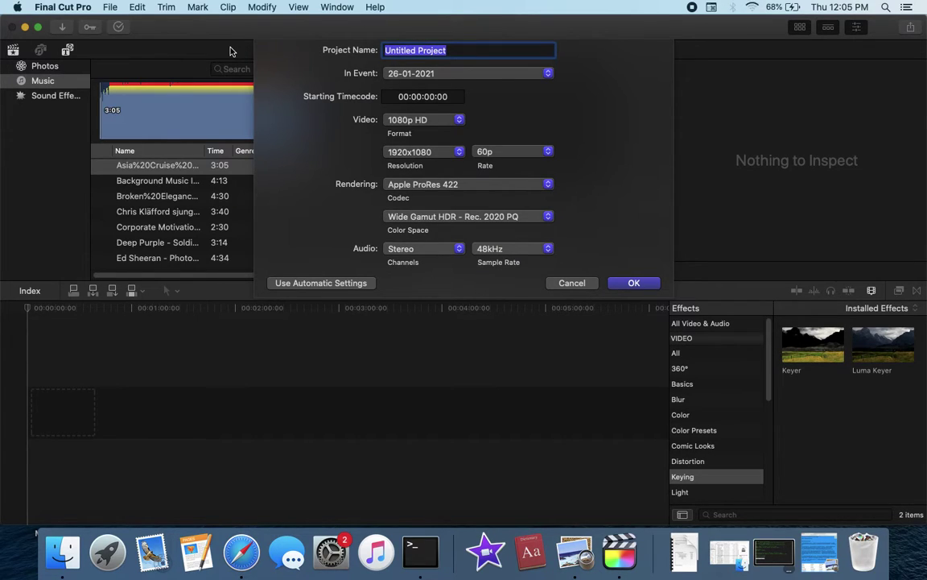
type("Finalcutprotutorial")
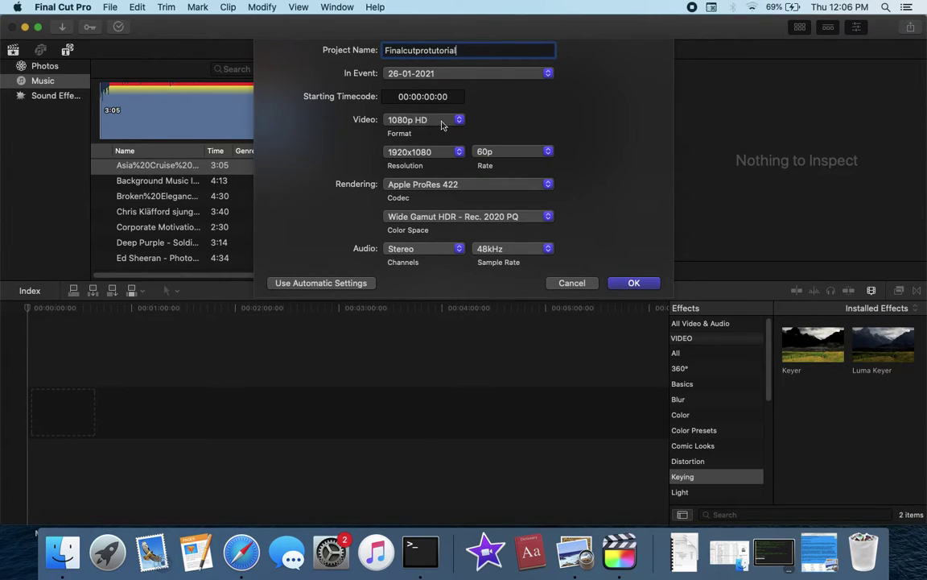
Step: Choose 1080p HD as the project's video format and 1920x1080 as its resolution
left_click(448, 122)
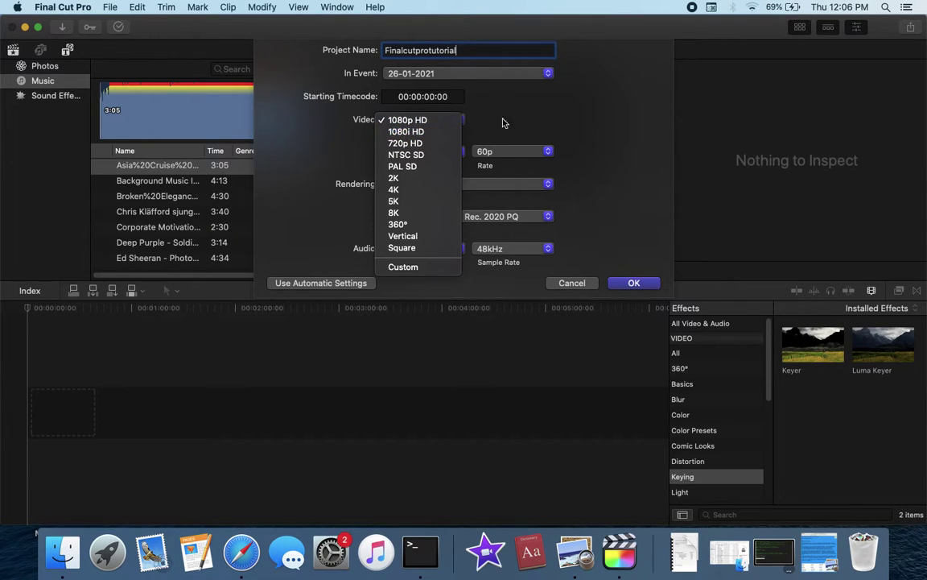
left_click(419, 121)
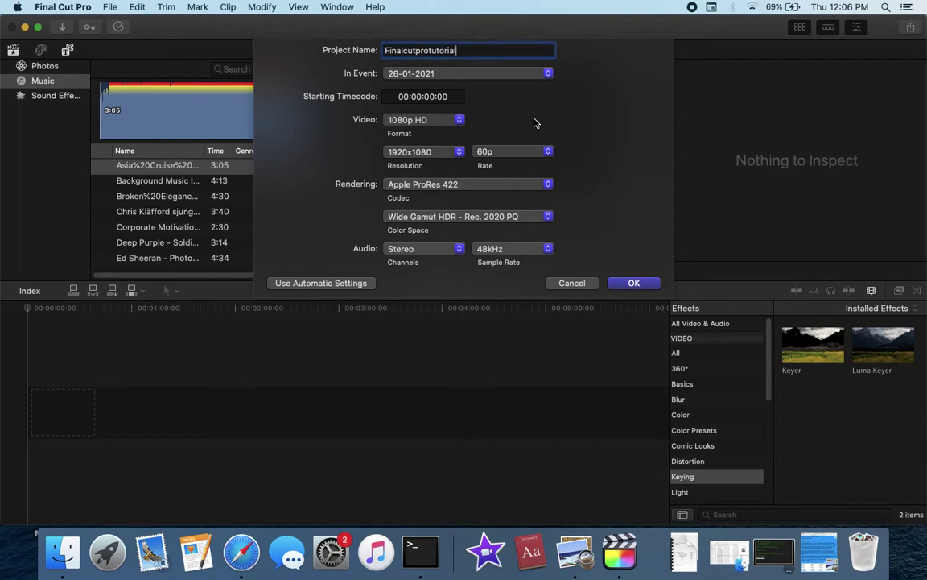
left_click(453, 154)
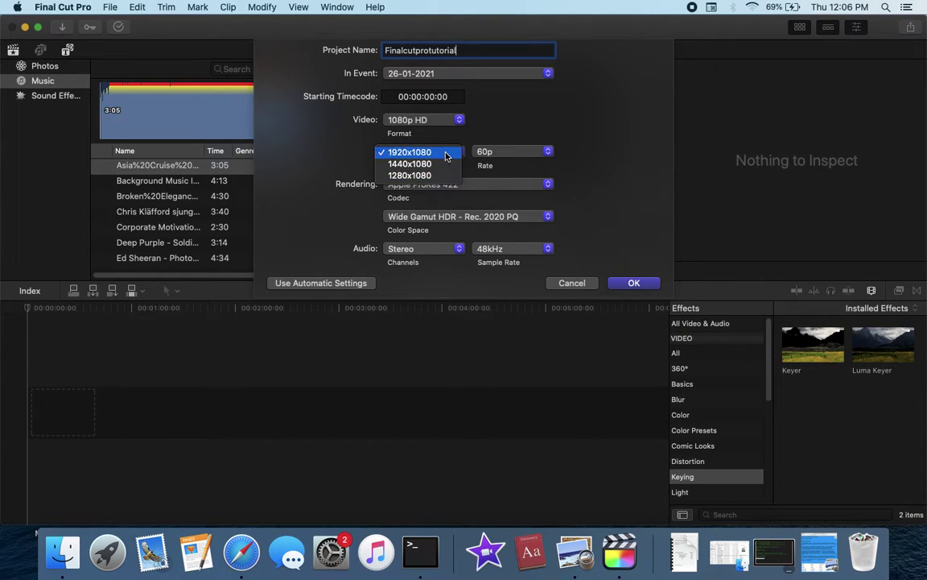
left_click(459, 154)
left_click(458, 155)
left_click(509, 154)
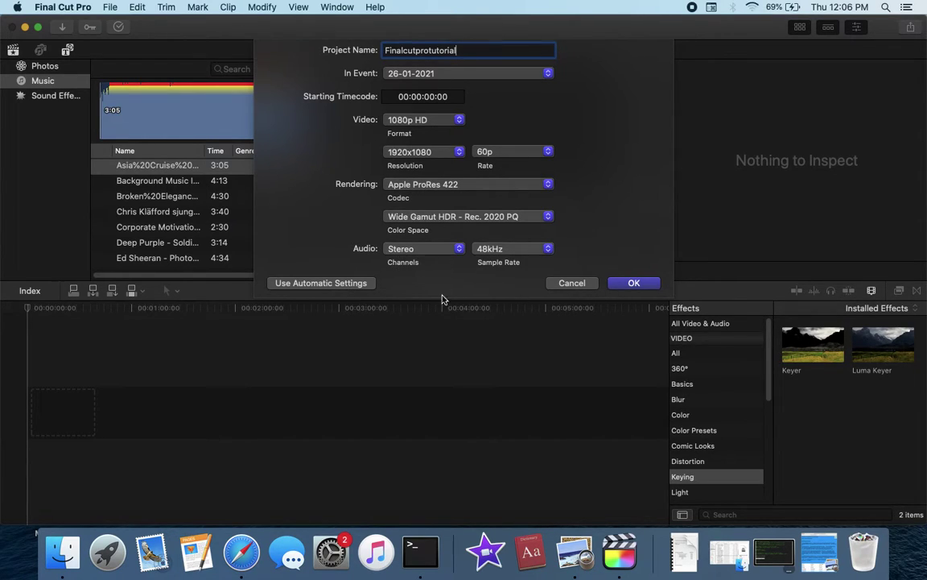
Step: Try to create the project under the name Finalcutprotutorial
left_click(635, 283)
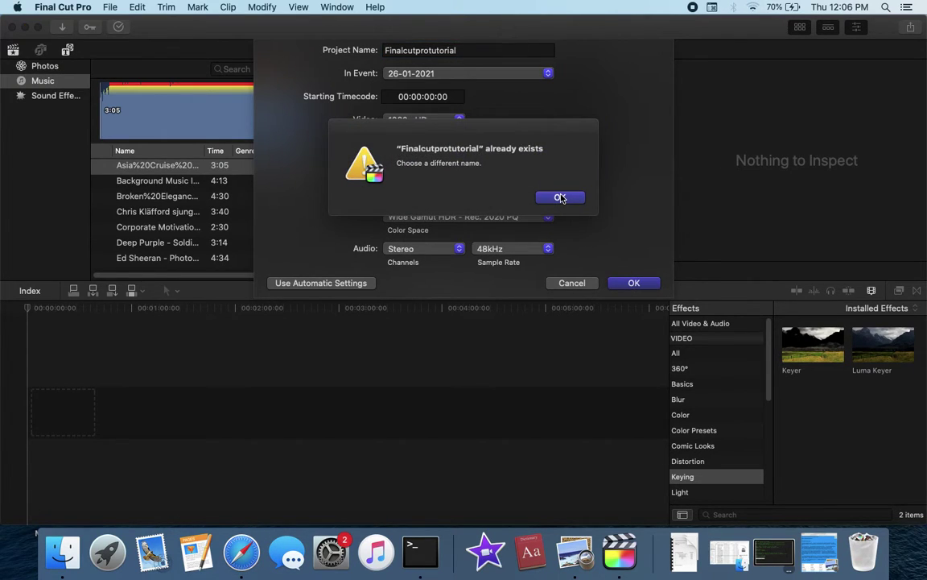
left_click(561, 198)
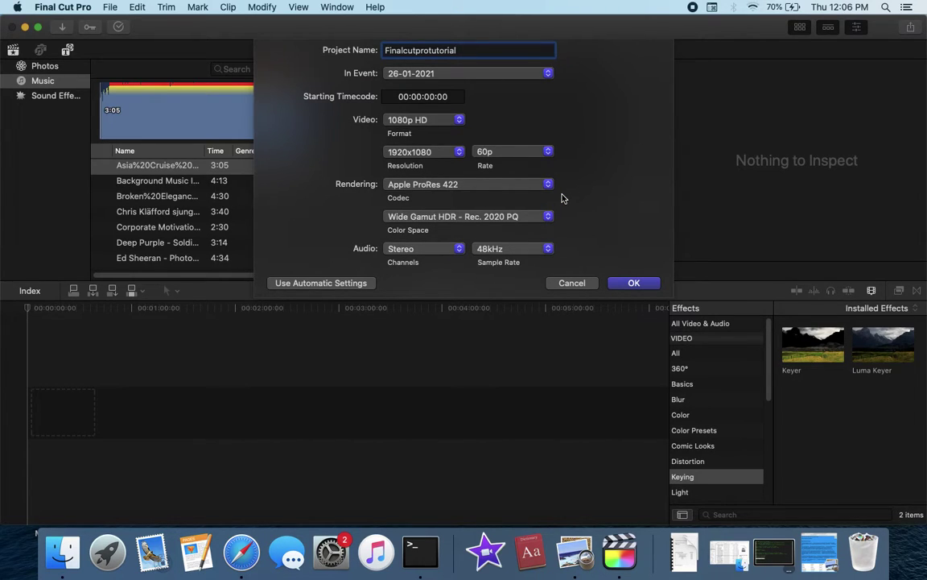
left_click(628, 284)
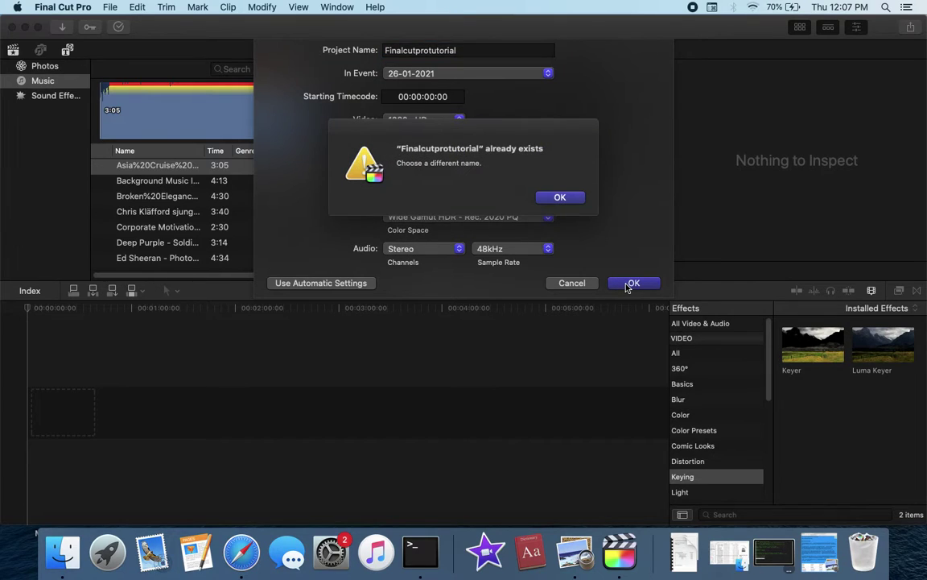
left_click(573, 200)
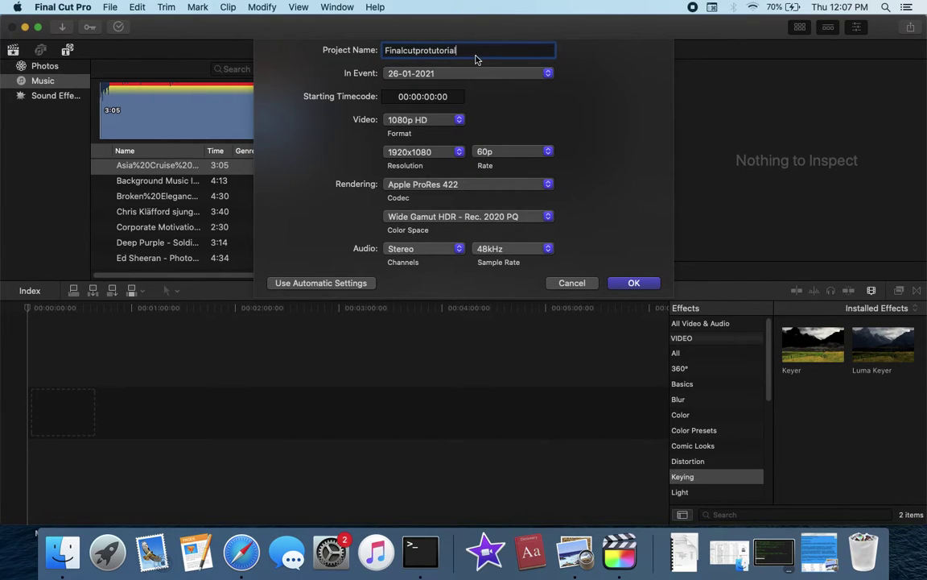
Step: Change the project name to Finalcutprotutorial1 and create the project
type("1")
left_click(633, 283)
key("super+equal")
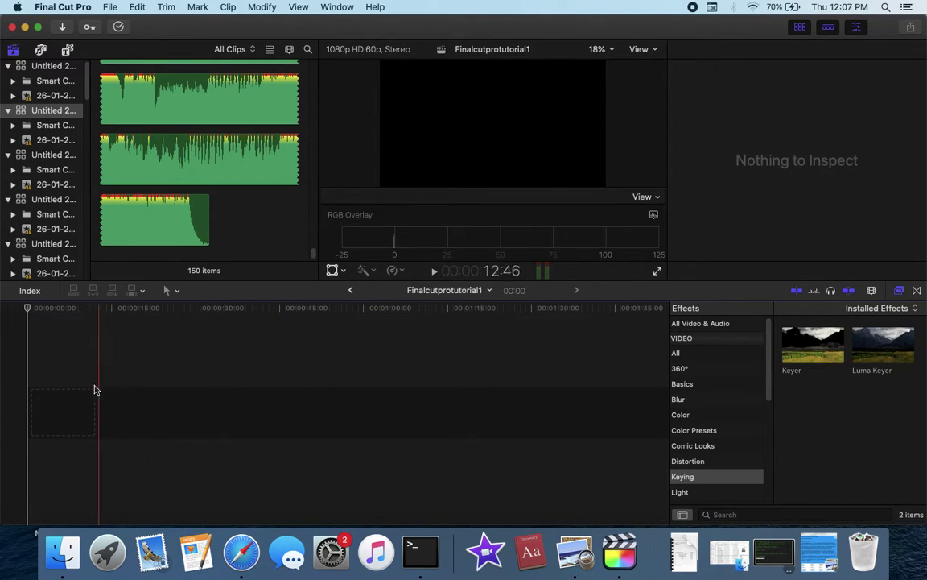
Step: Look through the first library's clips and the music and sound effects collections
left_click(16, 51)
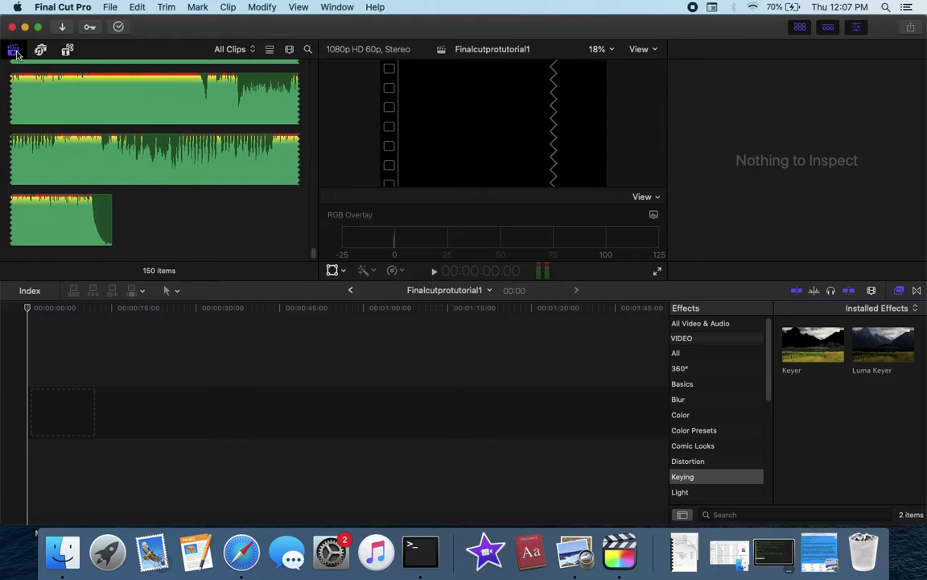
left_click(16, 51)
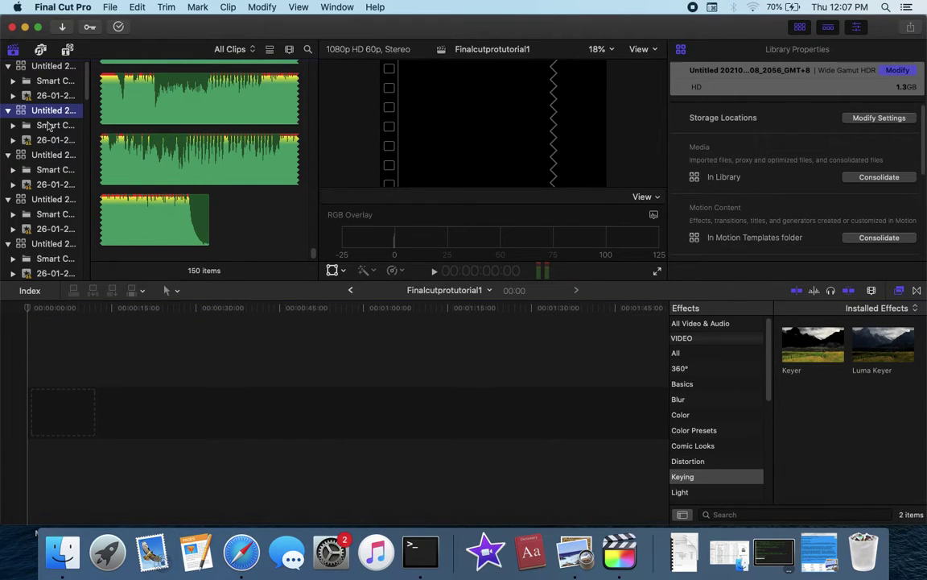
left_click(53, 66)
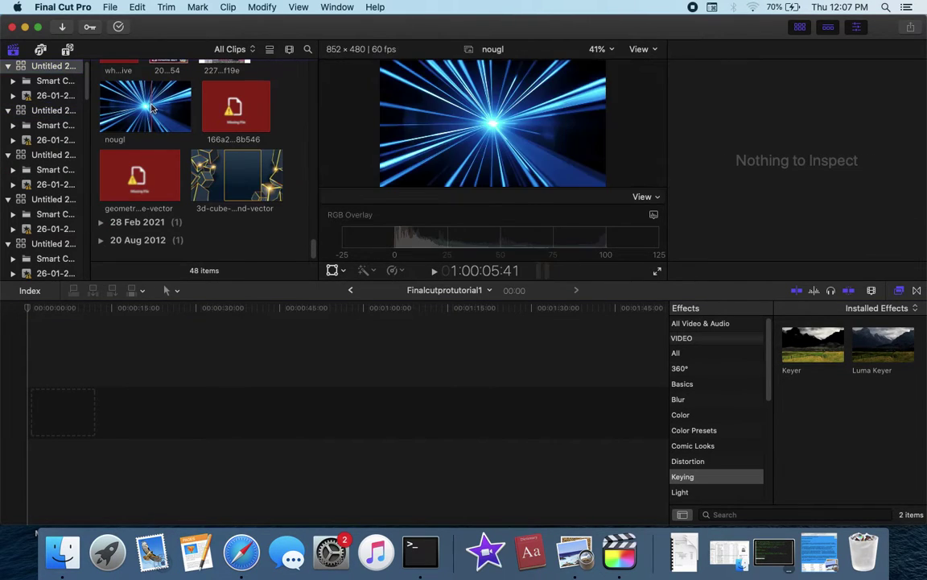
left_click(45, 53)
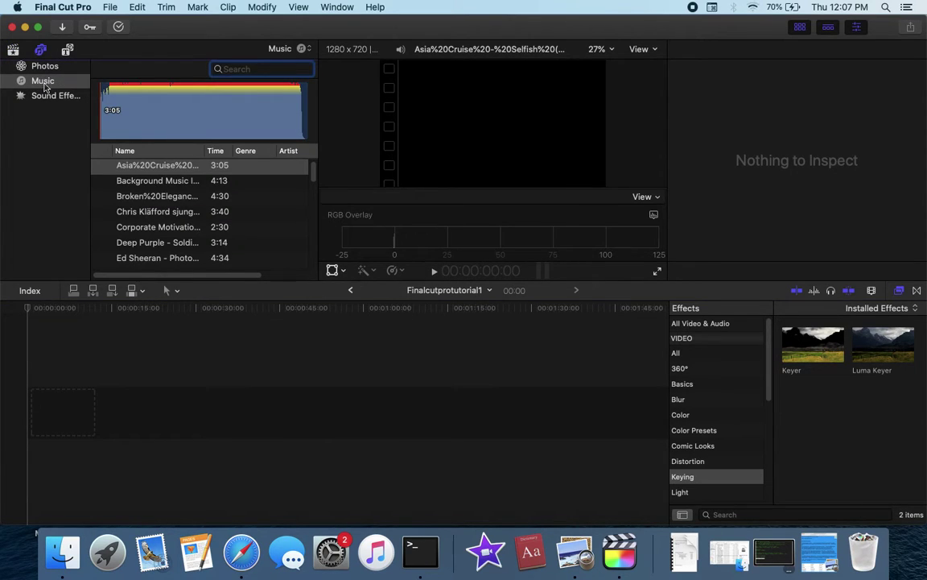
left_click(45, 95)
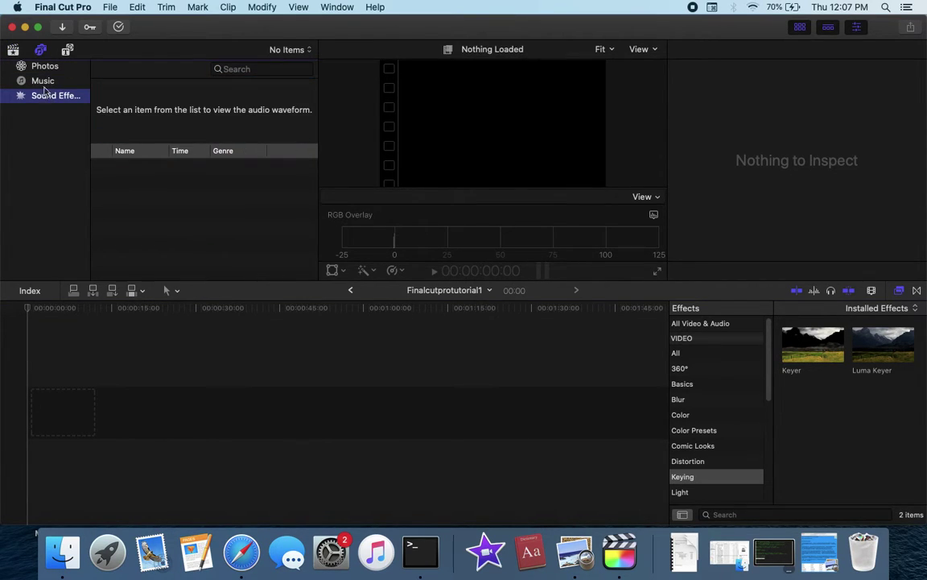
left_click(44, 81)
Step: Examine the installed titles and the installed generators available for the project
left_click(67, 50)
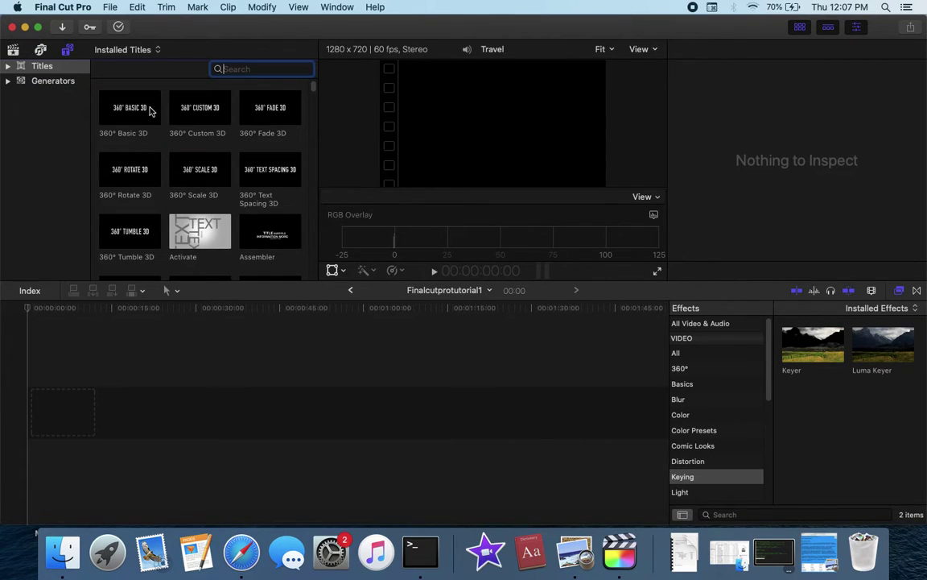
left_click(124, 108)
left_click(52, 82)
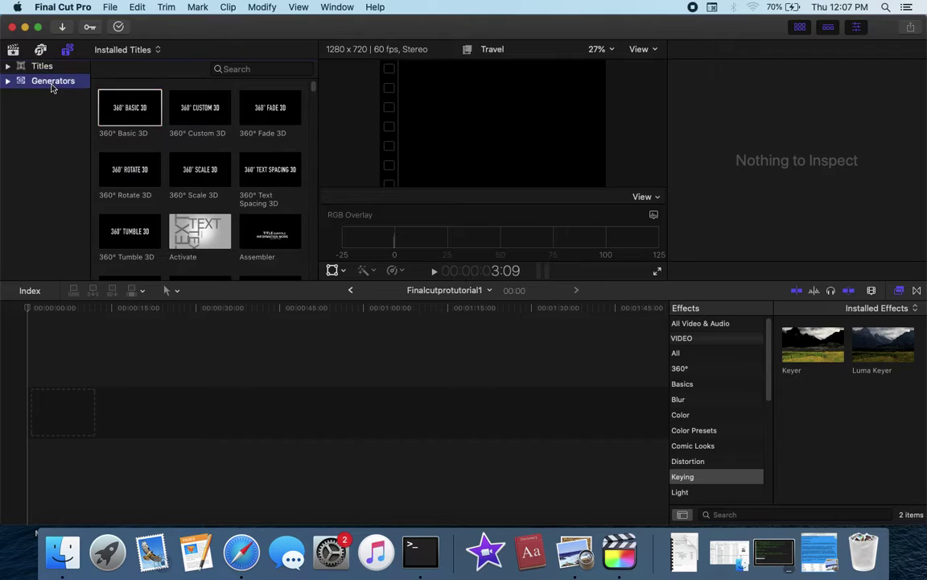
scroll(205, 170, "down", 2)
scroll(206, 171, "down", 6)
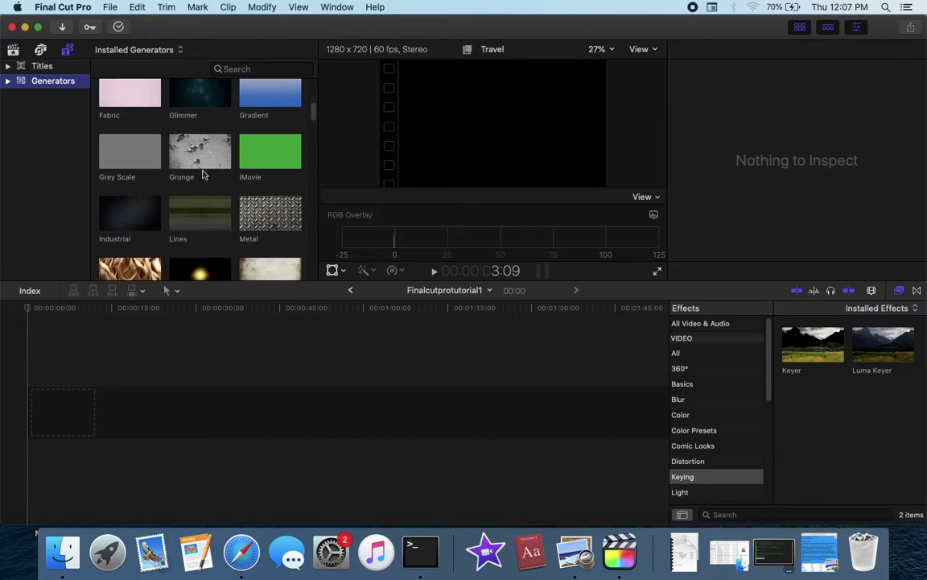
scroll(124, 176, "down", 10)
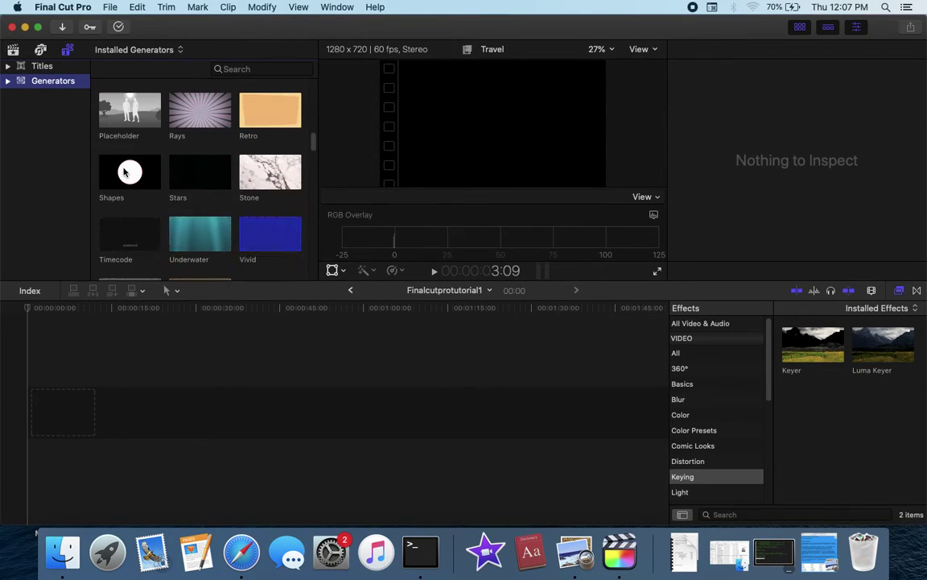
scroll(217, 194, "down", 5)
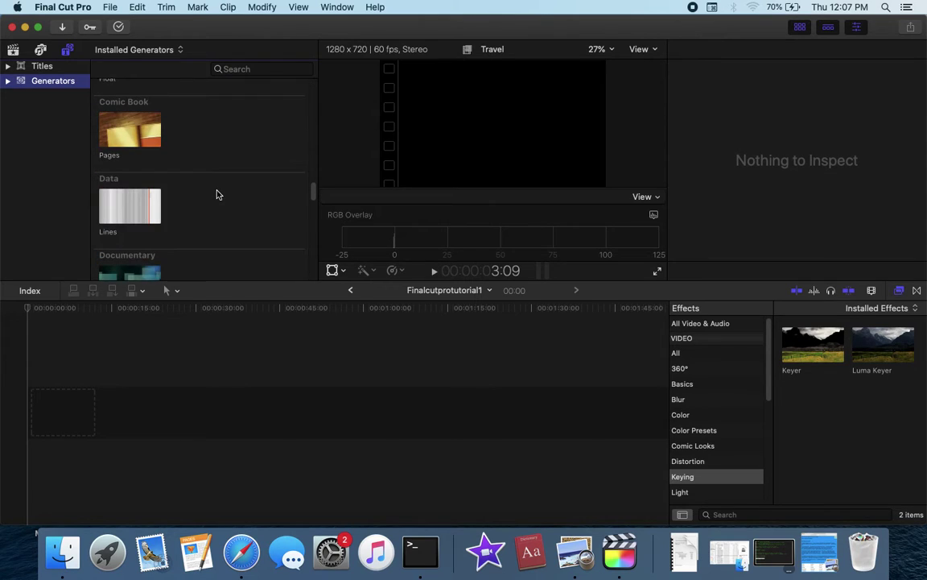
scroll(197, 195, "up", 3)
left_click(124, 169)
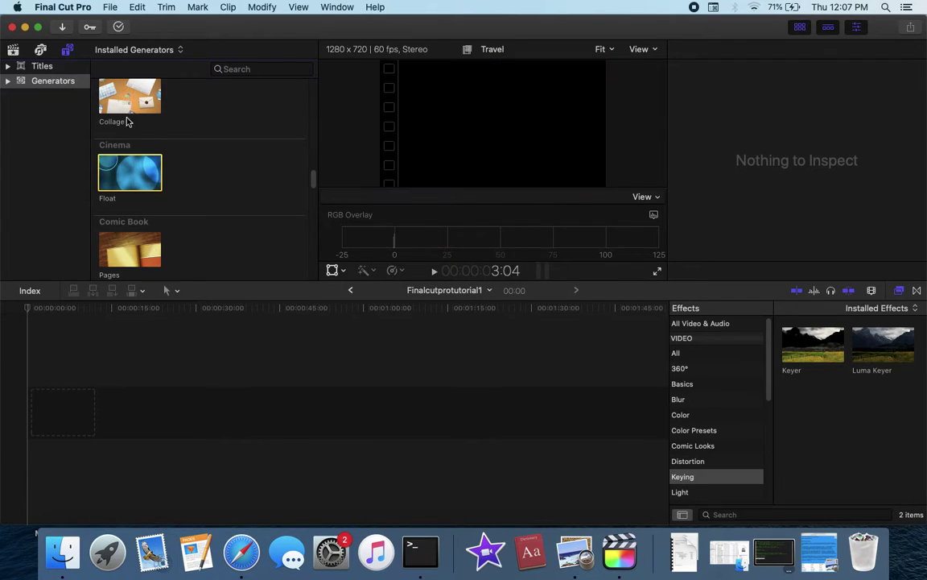
left_click(69, 51)
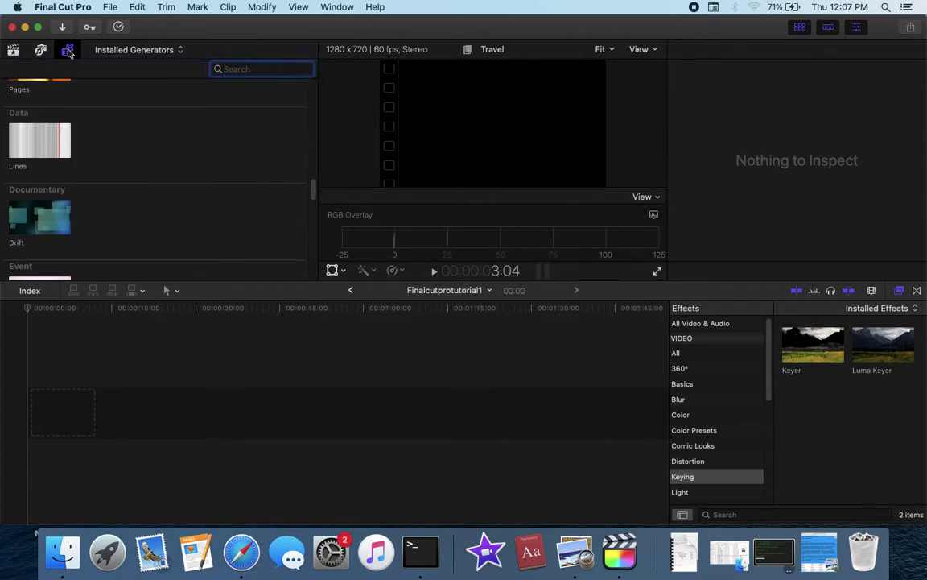
left_click(69, 52)
left_click(45, 69)
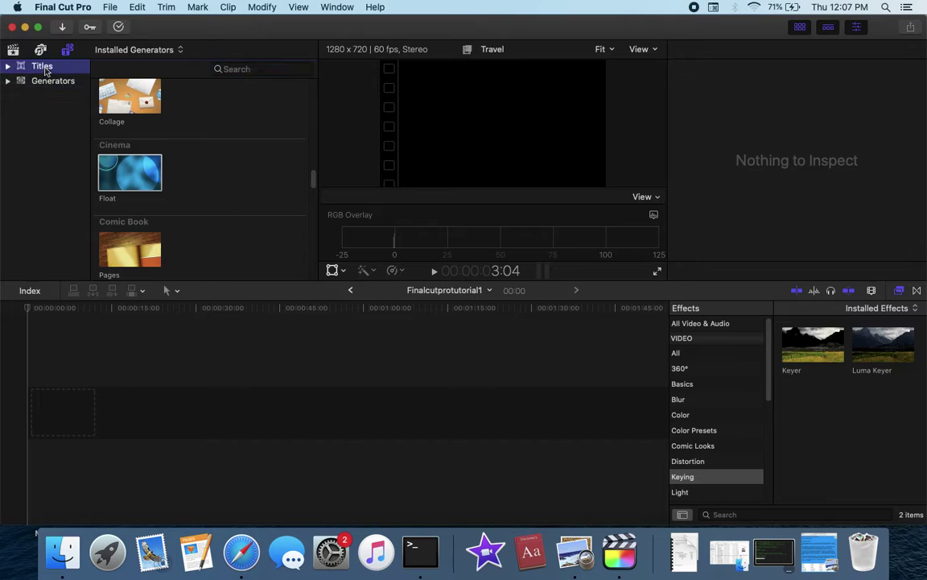
left_click(107, 104)
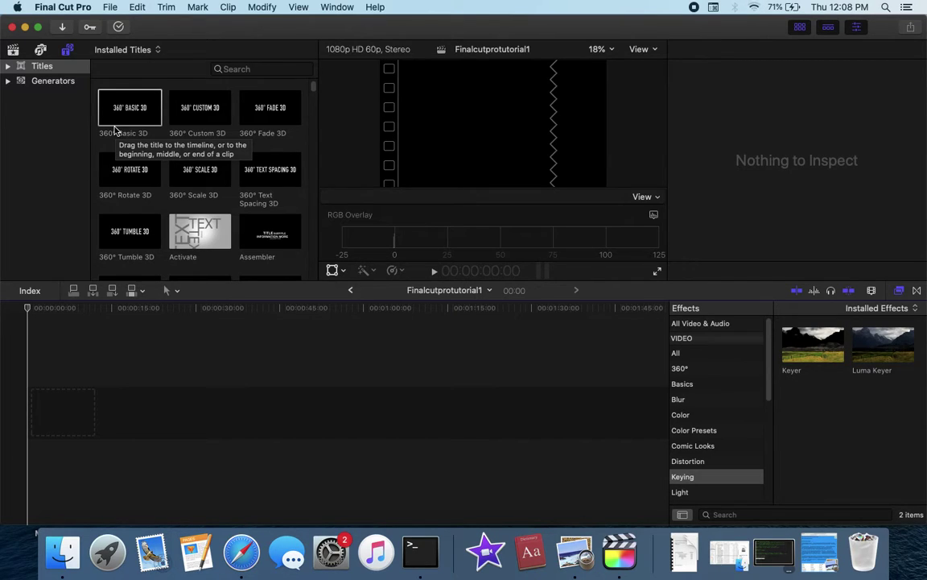
Step: Add the Asia Cruise - Selfish music track at the start of the empty timeline
left_click(40, 51)
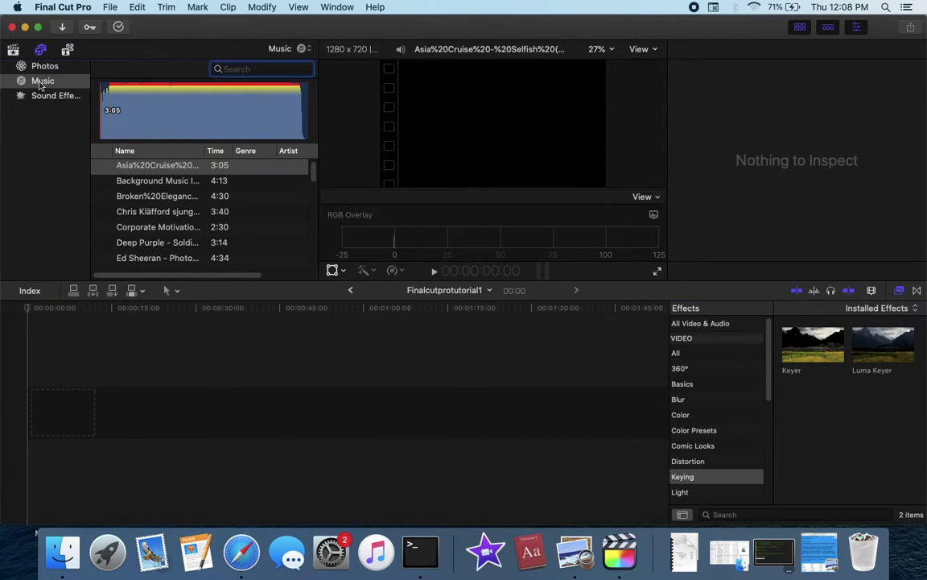
left_click(124, 169)
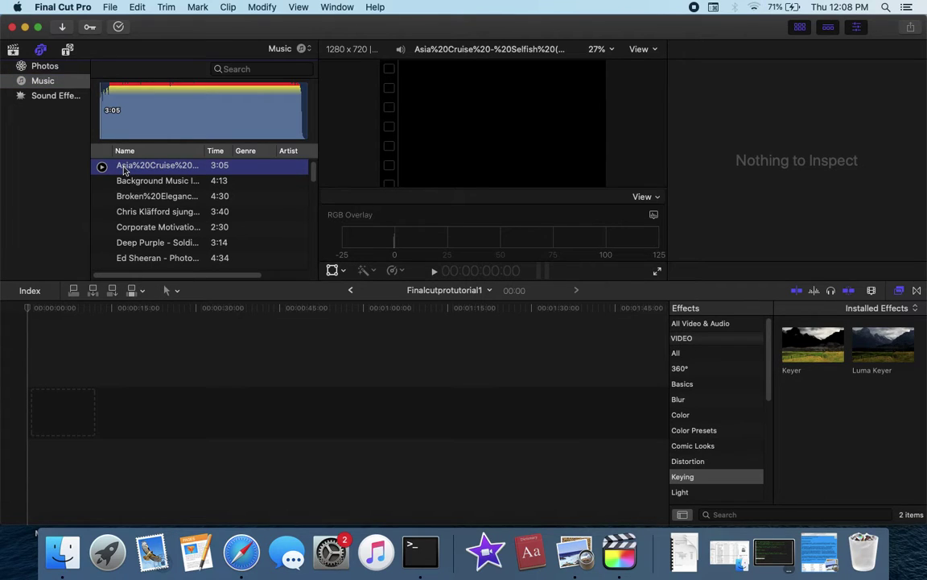
left_click_drag(124, 169, 16, 425)
key("super+4")
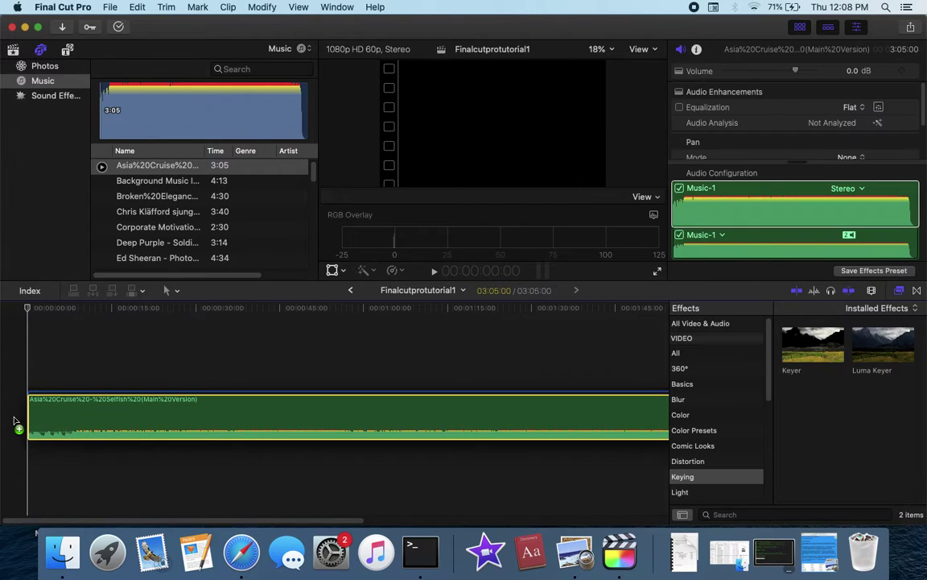
Step: Play back the start of the music clip, raise its volume to 12.0 dB and play it again
left_click(434, 272)
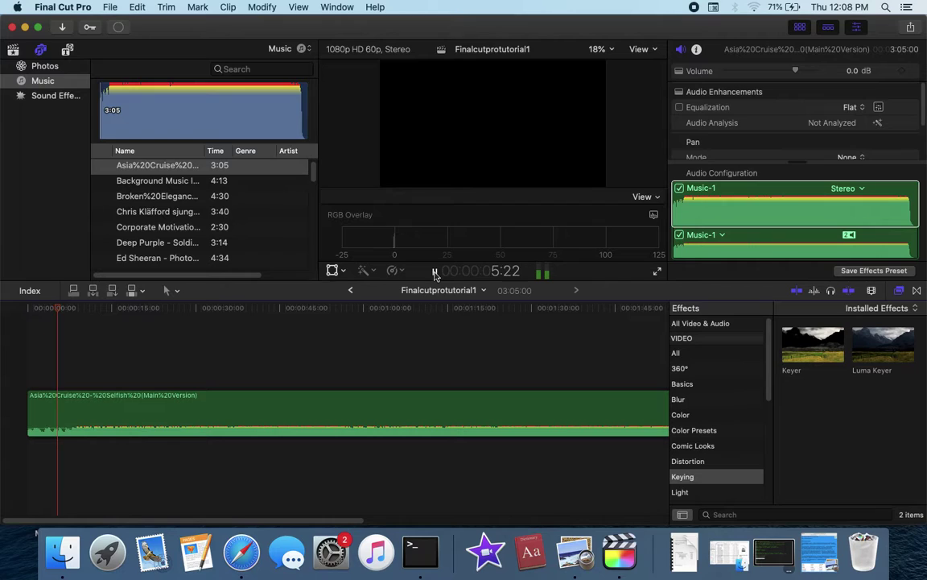
left_click(434, 271)
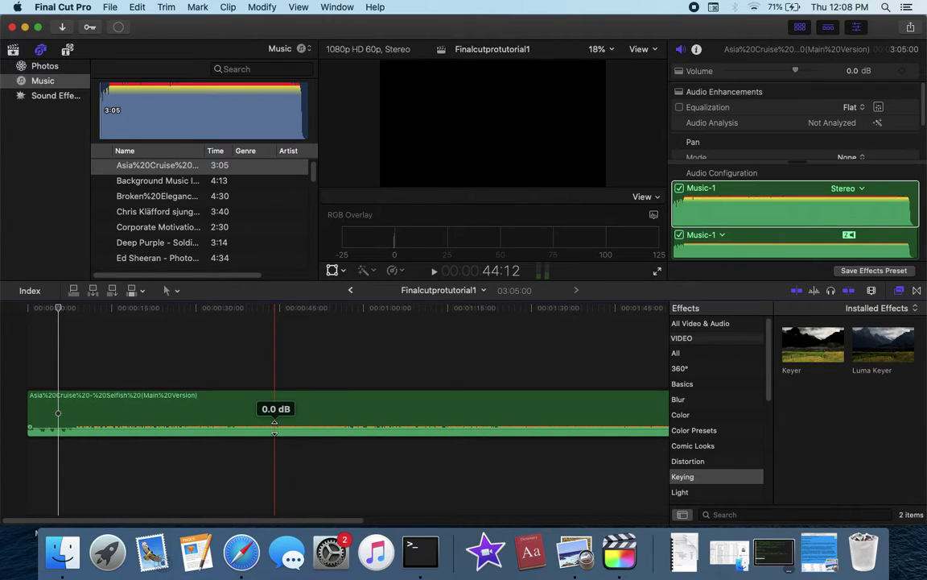
left_click_drag(274, 423, 282, 376)
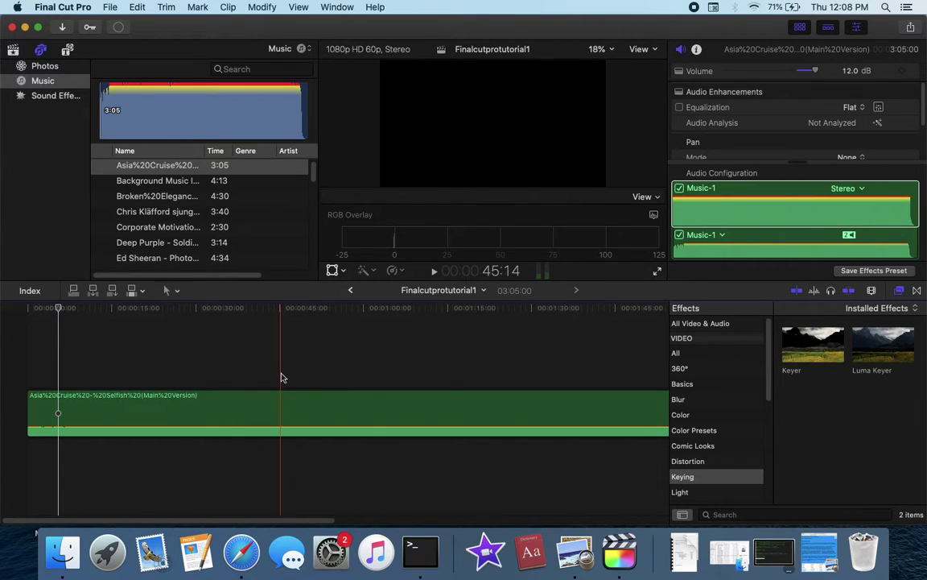
left_click(434, 271)
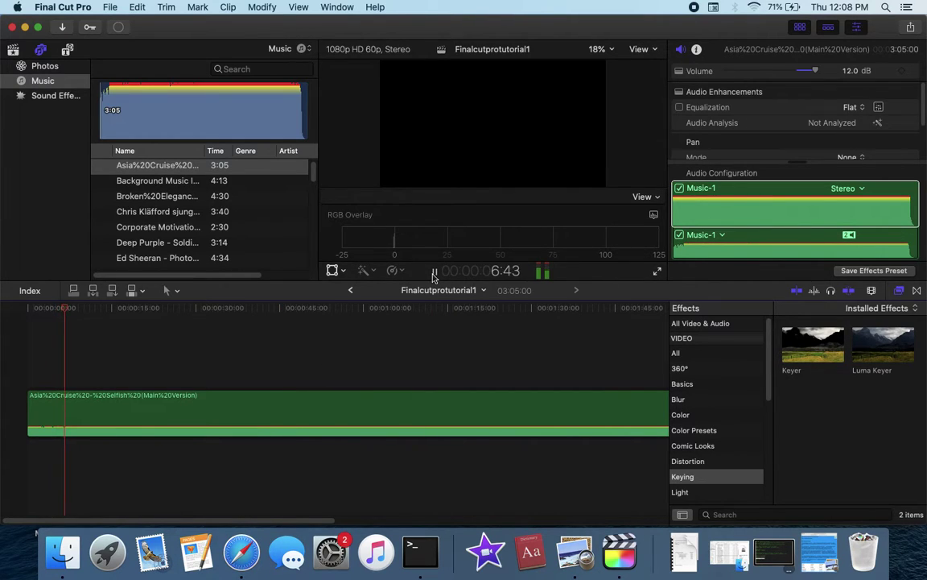
Step: Stop playback and undo the last volume adjustment on the music clip
left_click(434, 271)
left_click(136, 7)
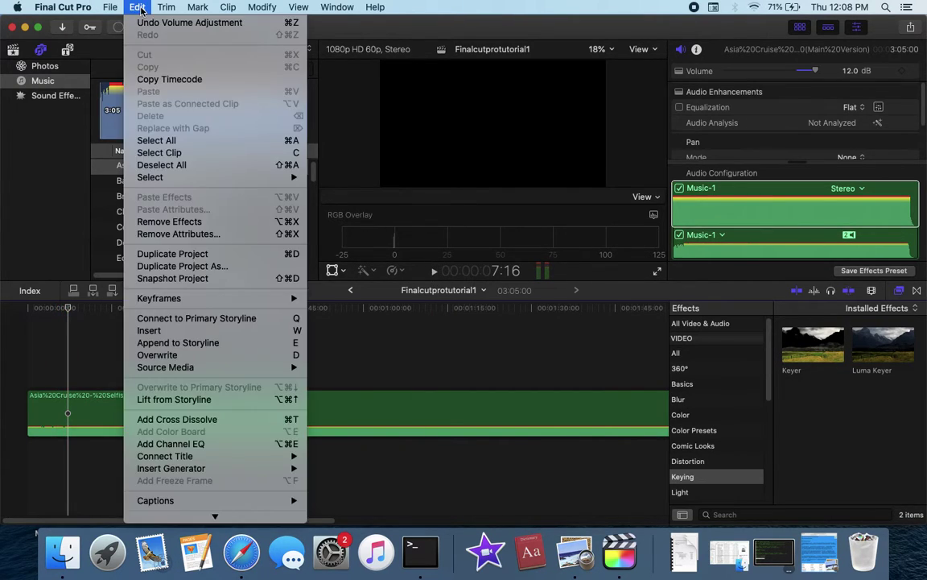
left_click(148, 24)
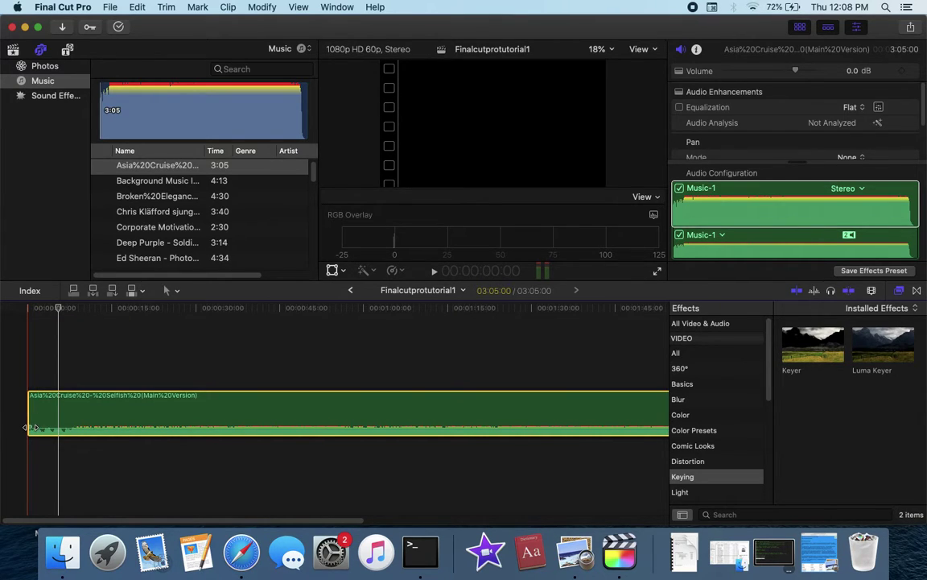
Step: Add a fade-in of about 8.5 seconds at the music clip's start and a gradual fade-out at its end
left_click_drag(31, 428, 74, 428)
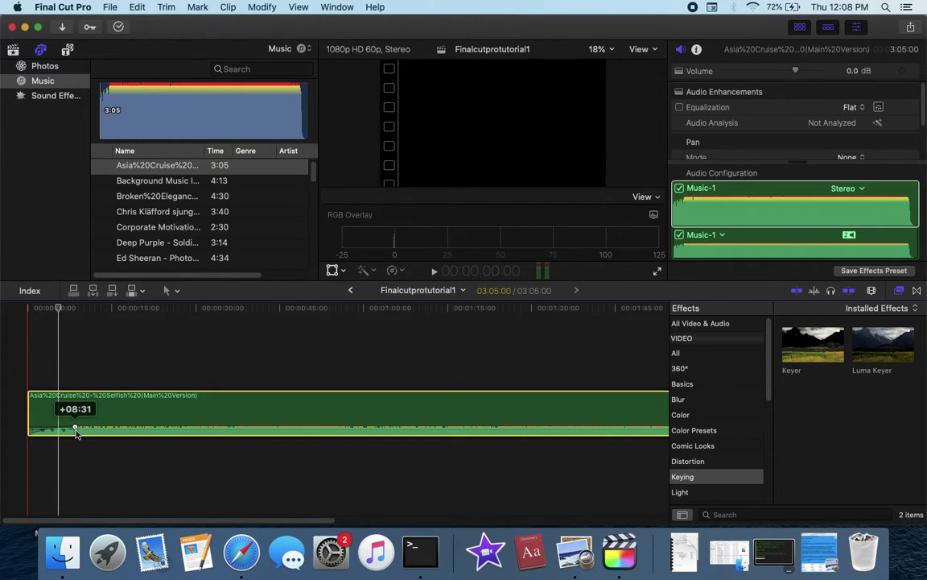
left_click_drag(76, 432, 29, 415)
left_click(32, 378)
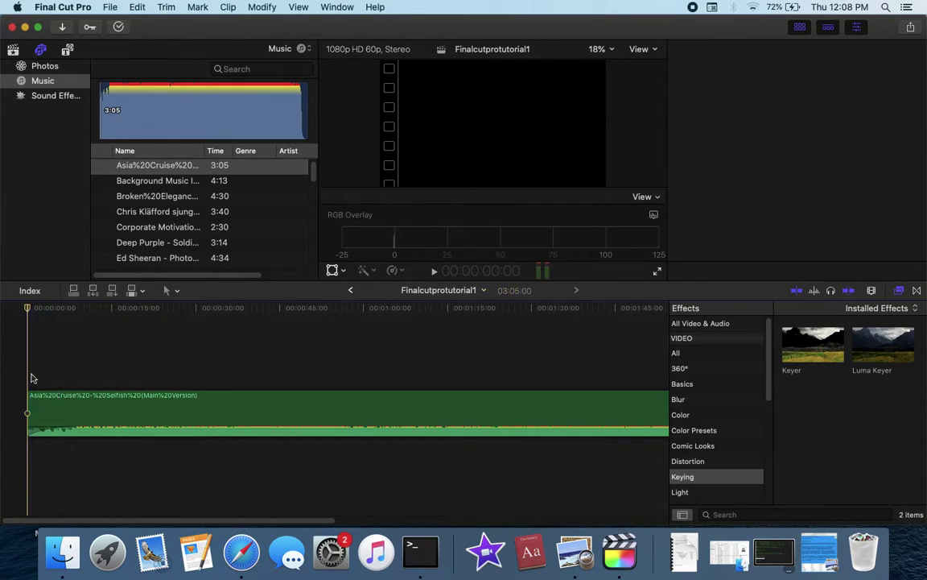
left_click(436, 273)
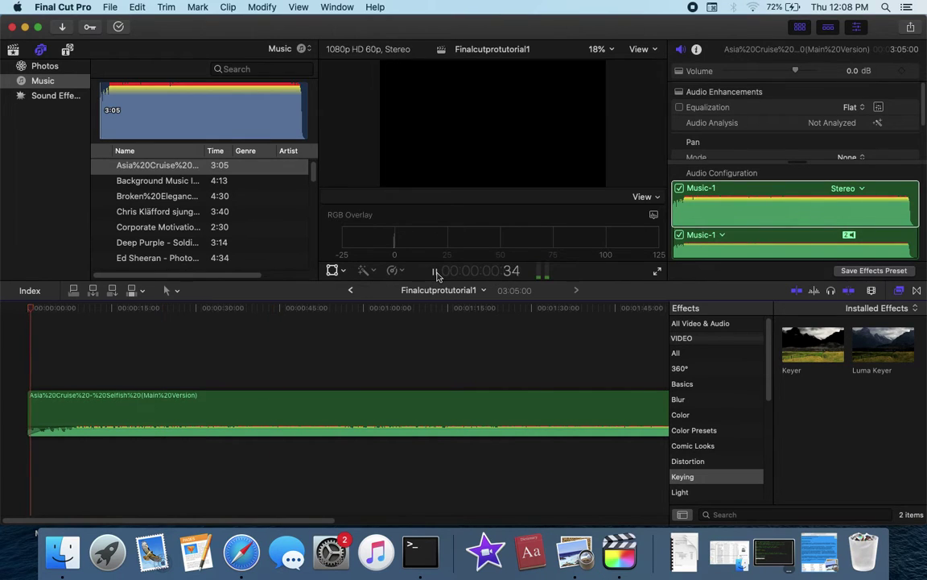
left_click(436, 273)
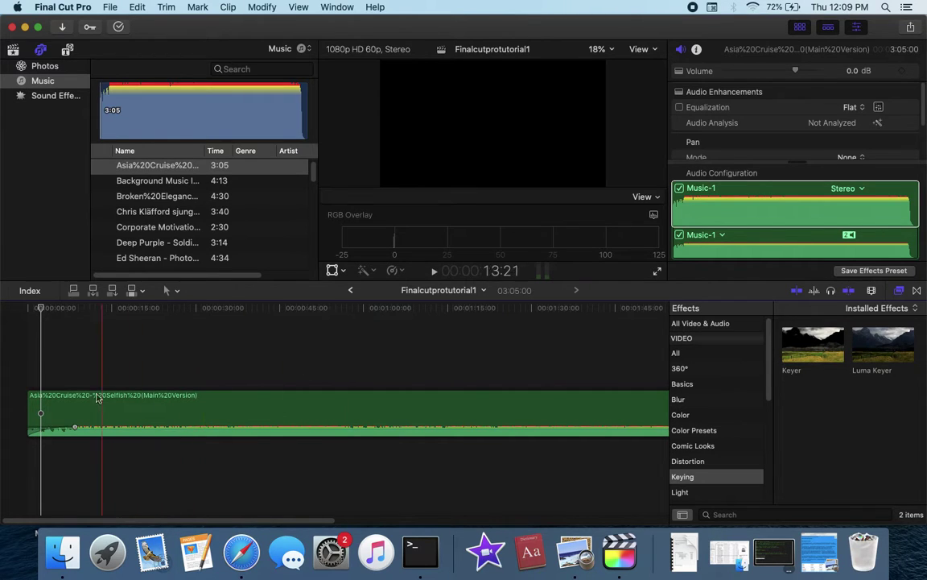
left_click_drag(71, 520, 407, 525)
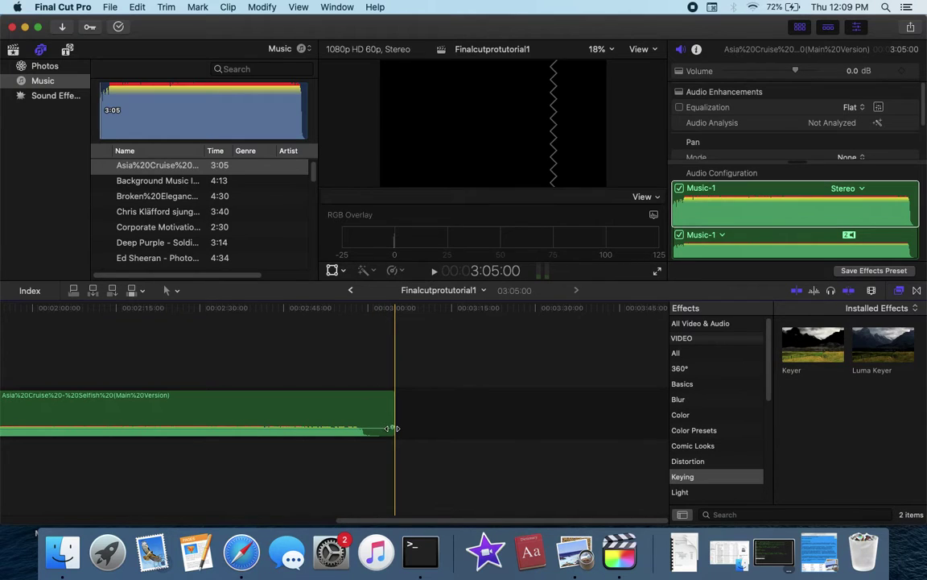
left_click_drag(395, 427, 296, 421)
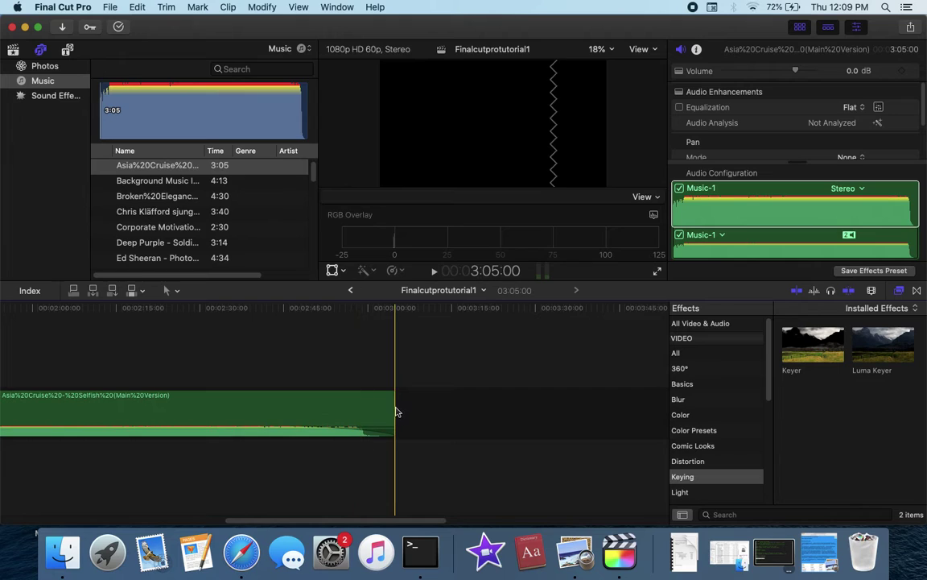
Step: Shorten the music clip from its end to 2:23:13 and 1:59:30, and extend it back to its full 3:05:00
left_click_drag(391, 409, 159, 416)
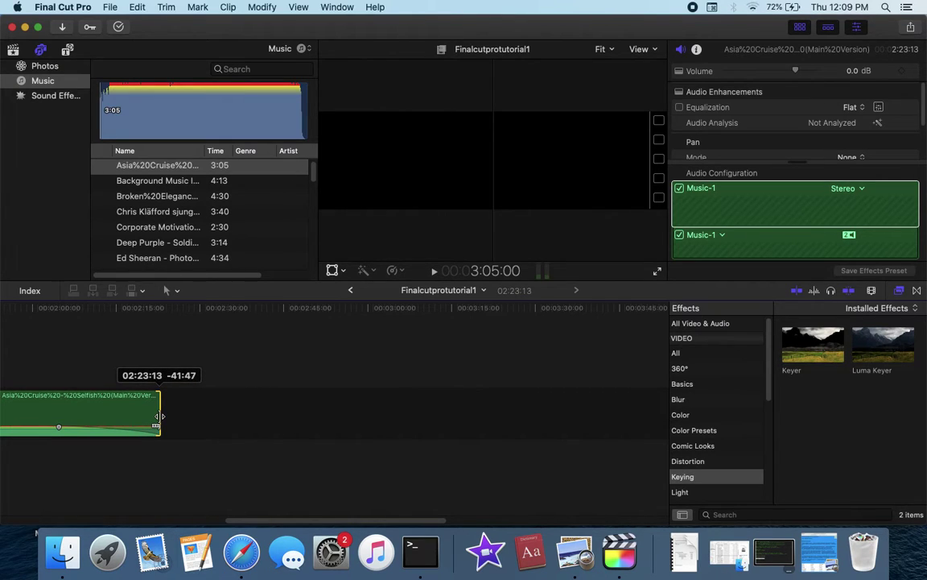
left_click_drag(159, 416, 160, 417)
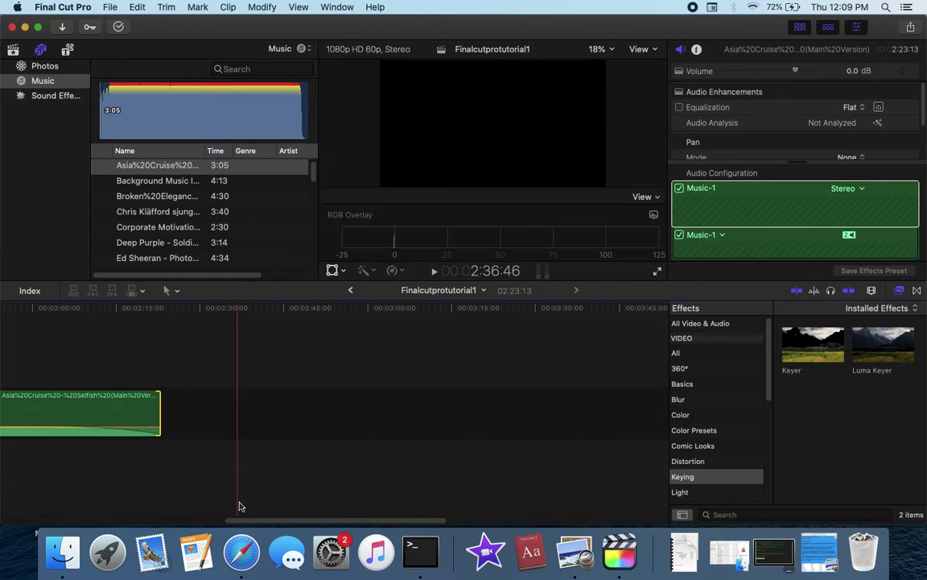
left_click_drag(250, 519, 190, 519)
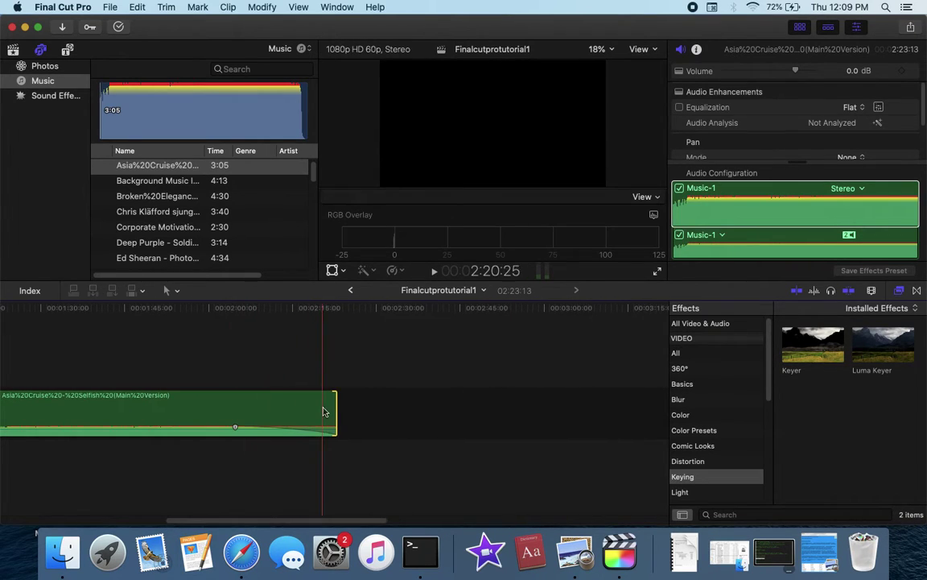
left_click_drag(336, 412, 204, 409)
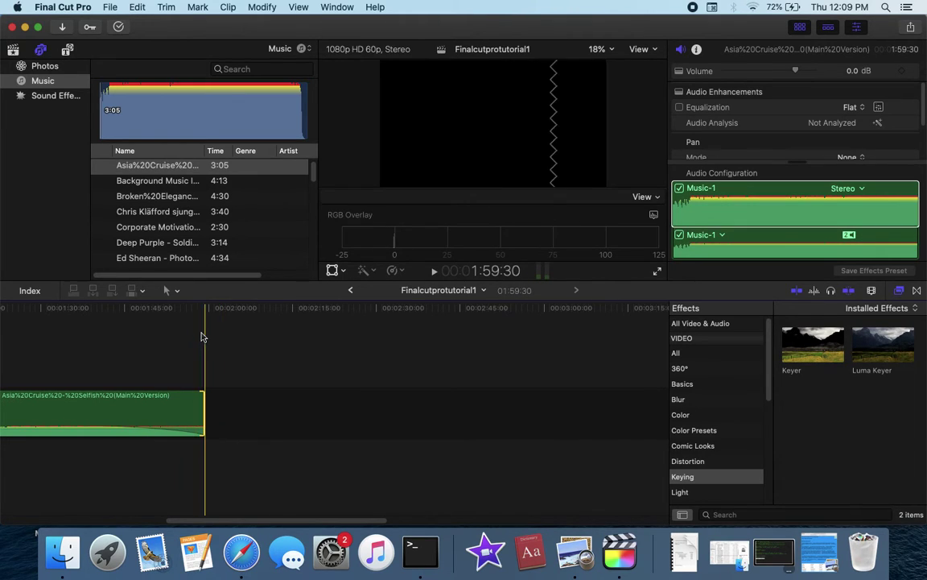
left_click(205, 337)
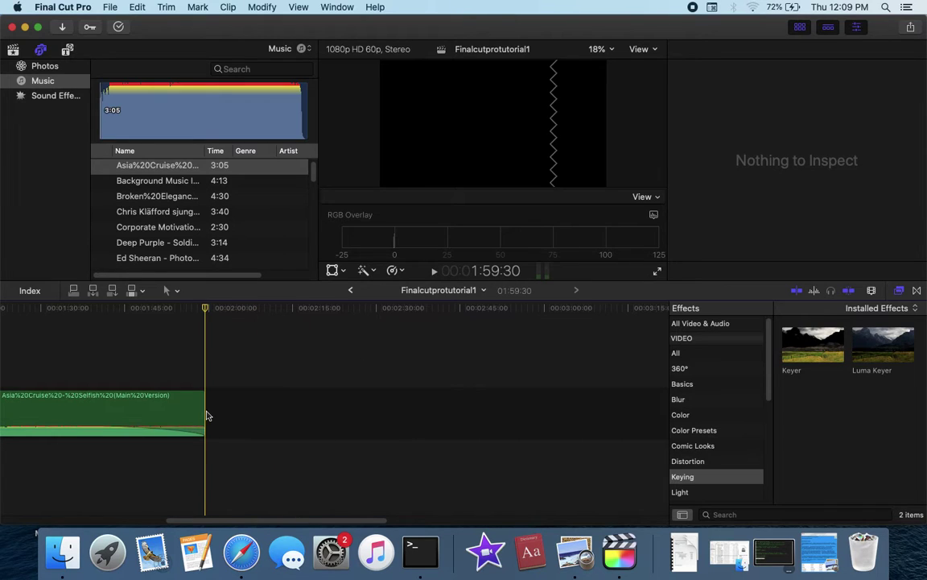
left_click_drag(203, 411, 577, 414)
Step: Zoom out the timeline to fit the whole music clip and slightly reduce the clip height
left_click_drag(296, 520, 73, 502)
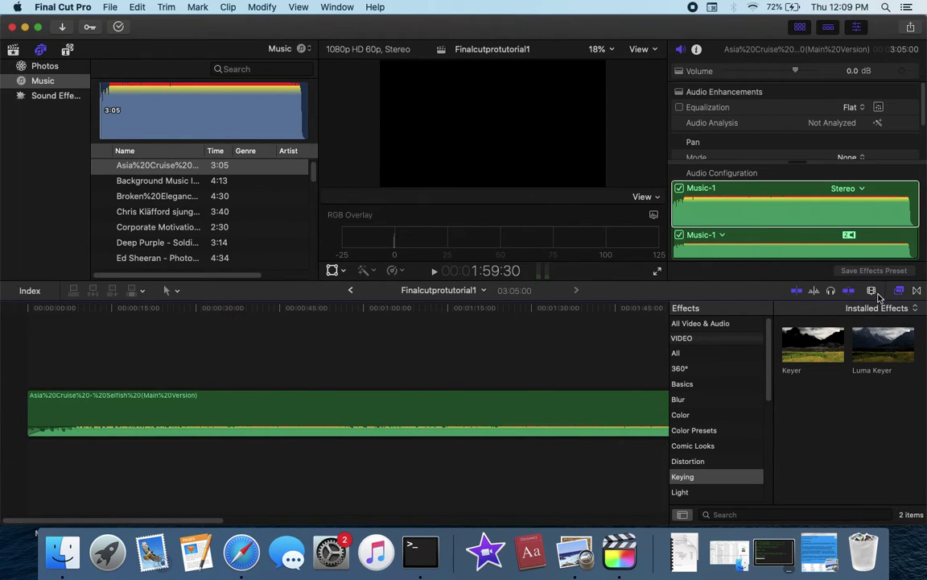
left_click(871, 291)
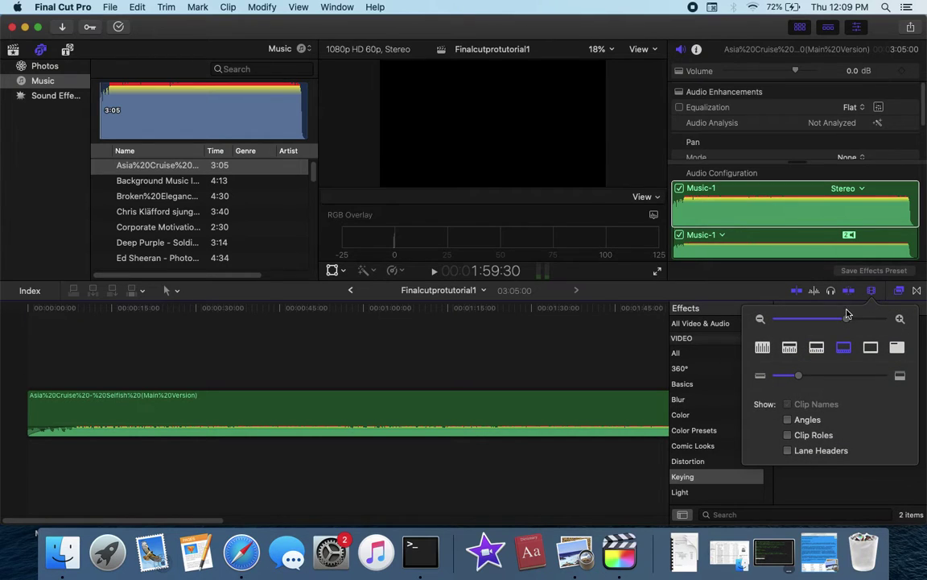
left_click_drag(847, 321, 810, 323)
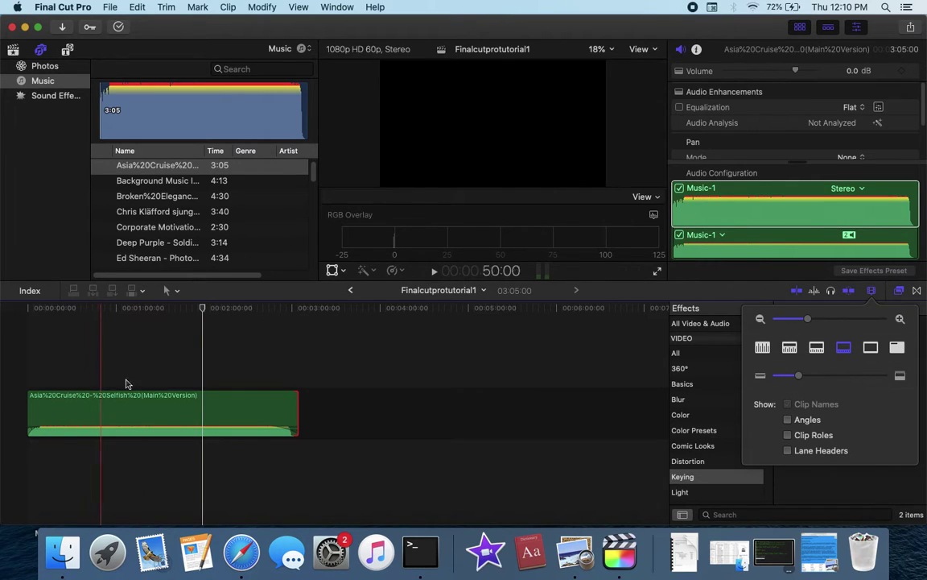
mouse_move(799, 378)
left_mouse_down()
mouse_move(855, 387)
mouse_move(779, 382)
mouse_move(877, 388)
mouse_move(774, 386)
mouse_move(801, 388)
mouse_move(790, 389)
left_mouse_up()
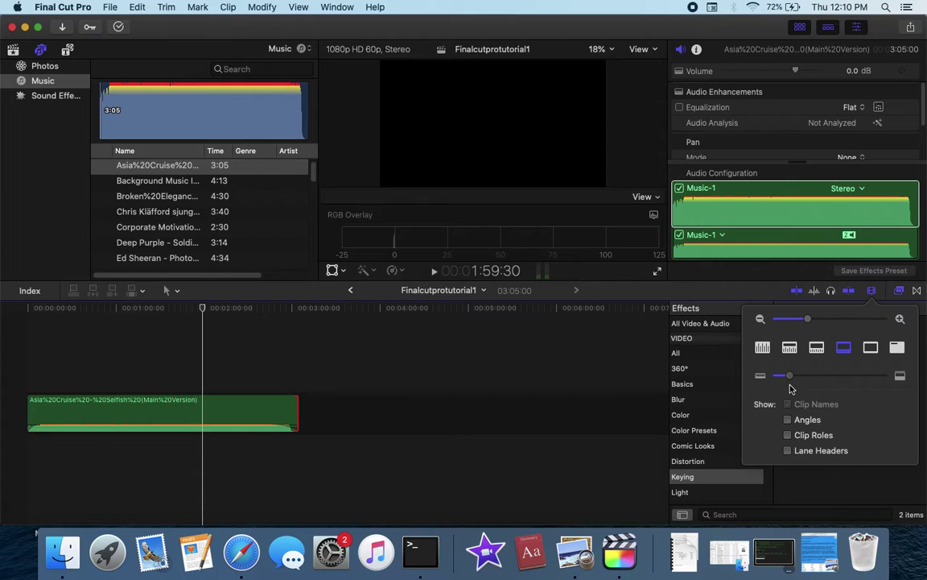
mouse_move(807, 320)
left_mouse_down()
mouse_move(765, 319)
mouse_move(815, 320)
left_mouse_up()
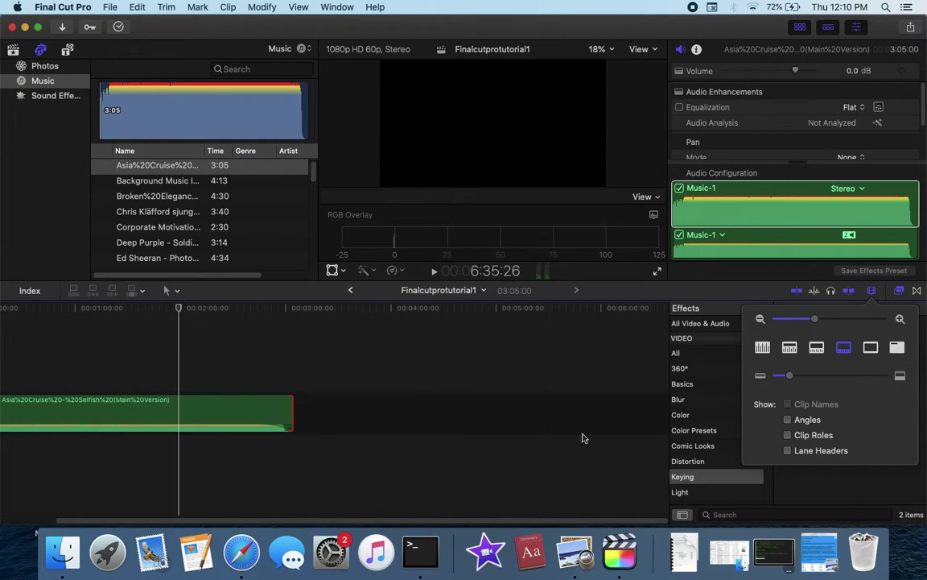
left_click_drag(410, 520, 359, 520)
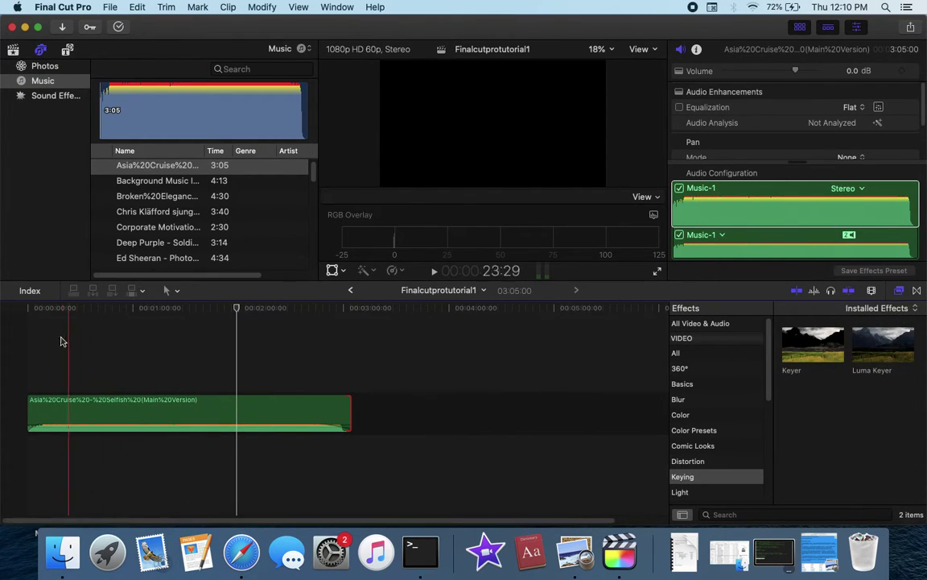
Step: Play back the first few seconds of the music from the beginning of the timeline
left_click(28, 331)
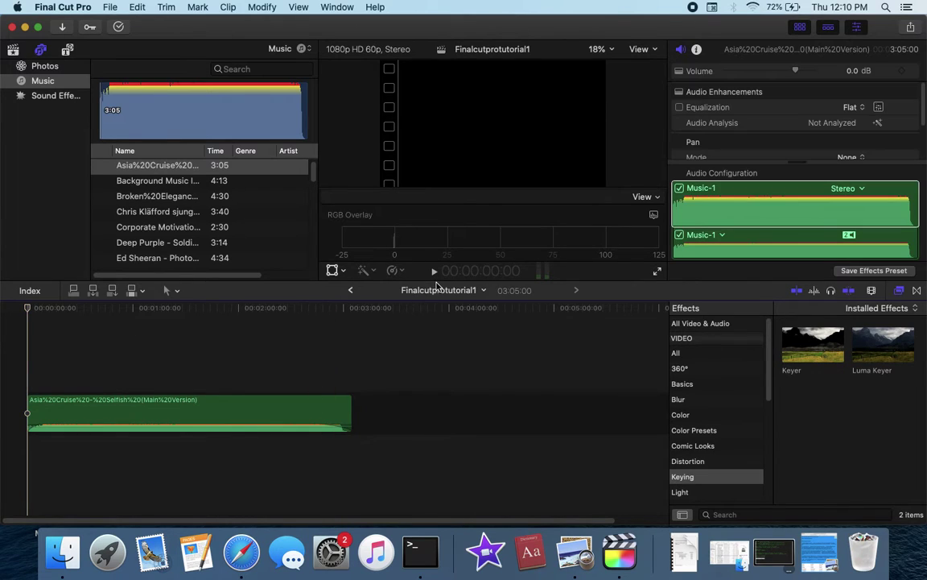
left_click(434, 271)
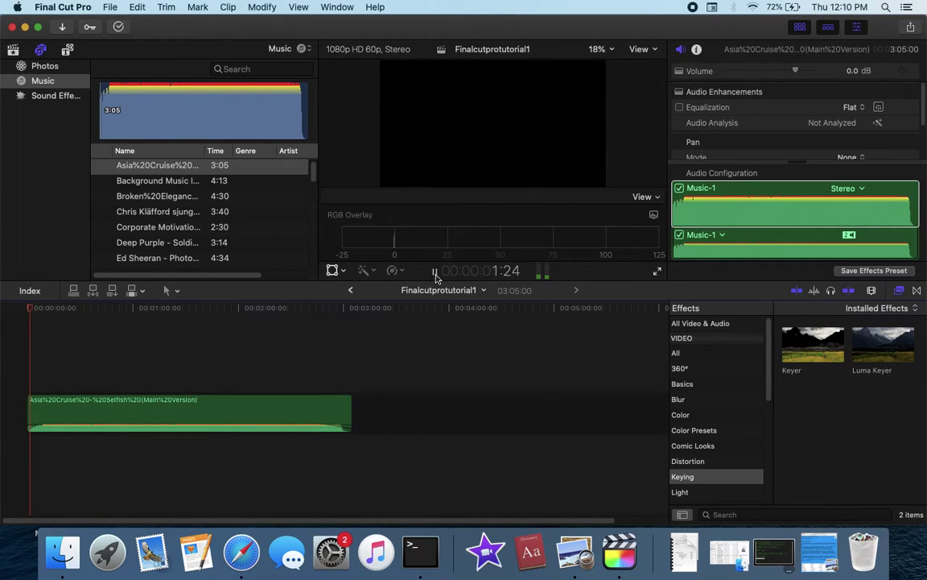
left_click(434, 272)
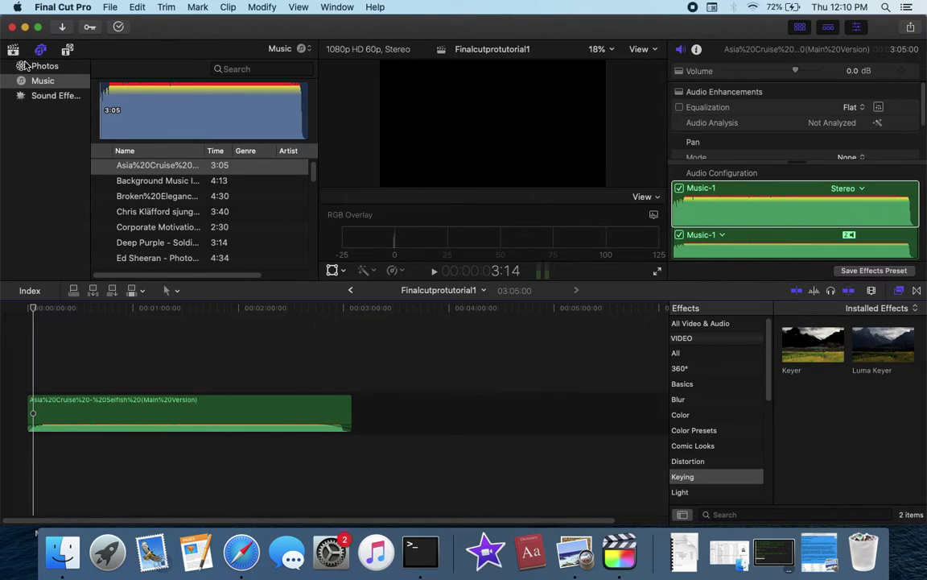
Step: Connect the nougl clip above the music at the timeline's start and extend it to the music's end at 3:05:00
left_click(12, 50)
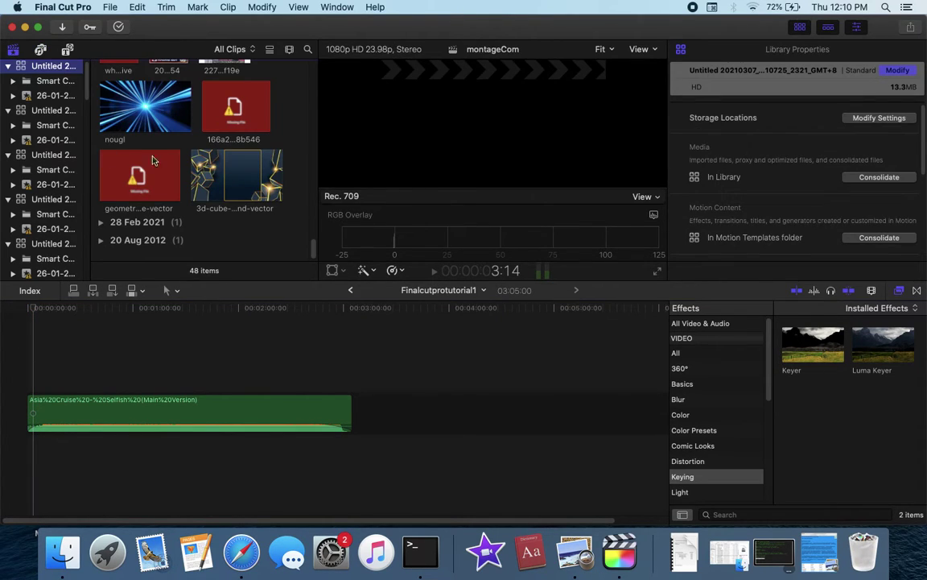
left_click(164, 267)
left_click(140, 116)
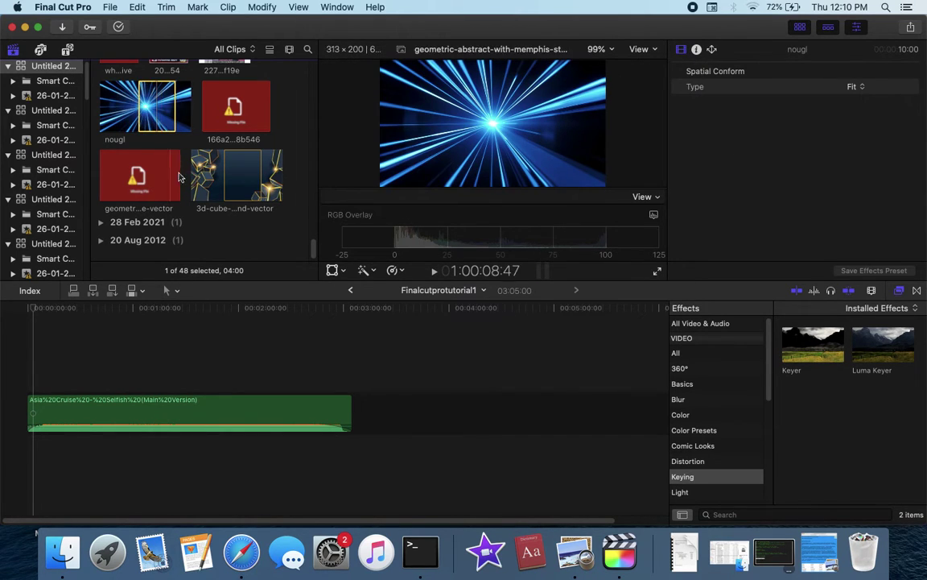
left_click_drag(152, 113, 36, 375)
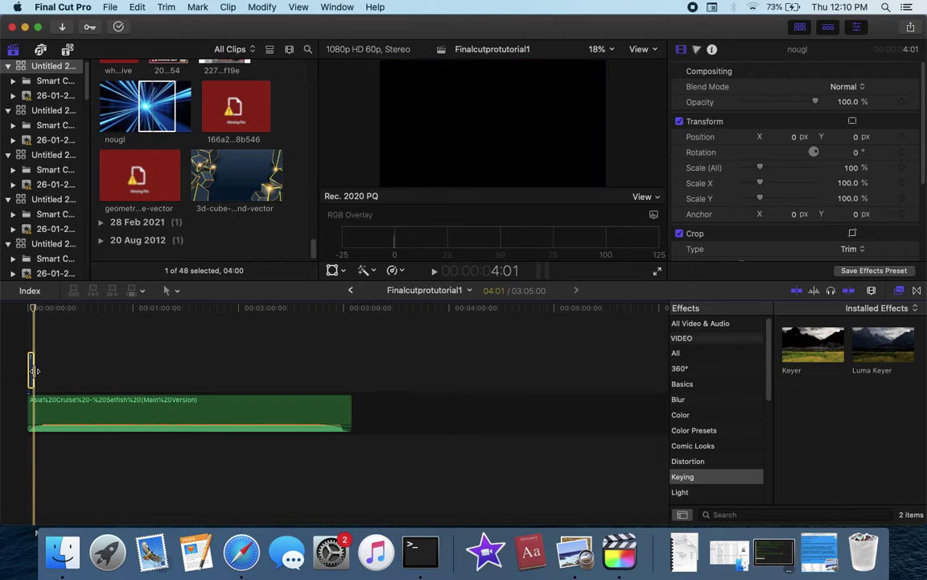
left_click_drag(35, 370, 351, 370)
left_click(352, 415)
left_click(322, 372)
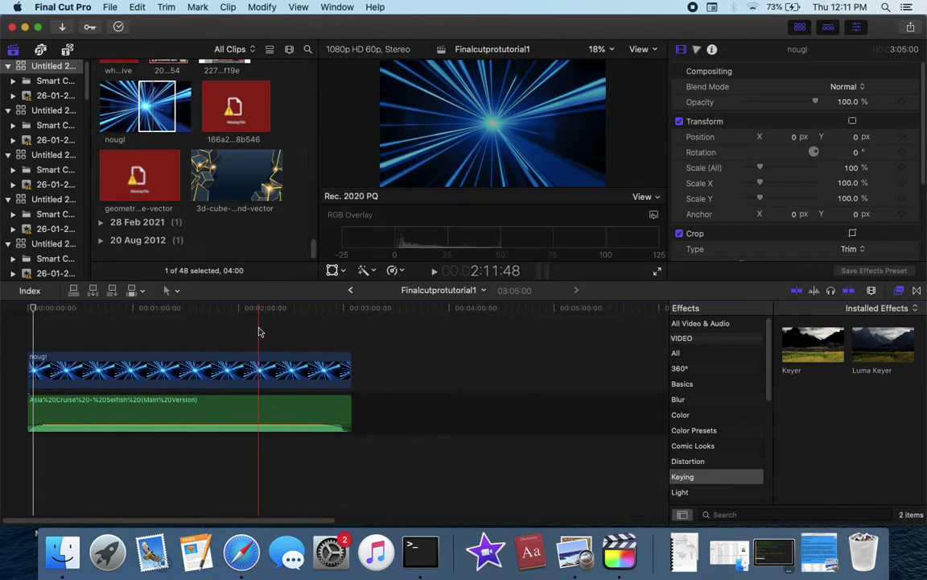
Step: Connect the 3d-cube-golden-box background above the nougl clip from the timeline's start and extend it to 3:05:00
left_click(259, 331)
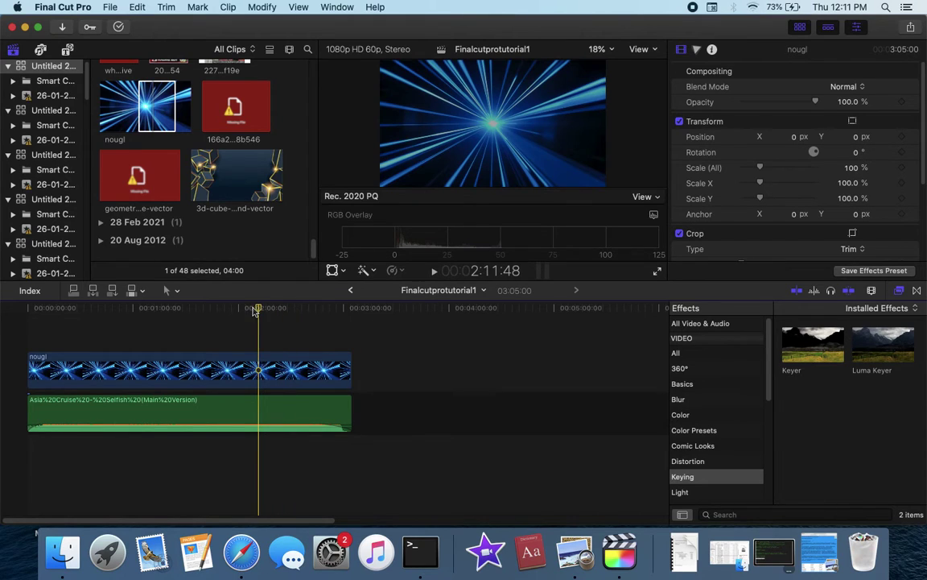
left_click_drag(259, 312, 13, 338)
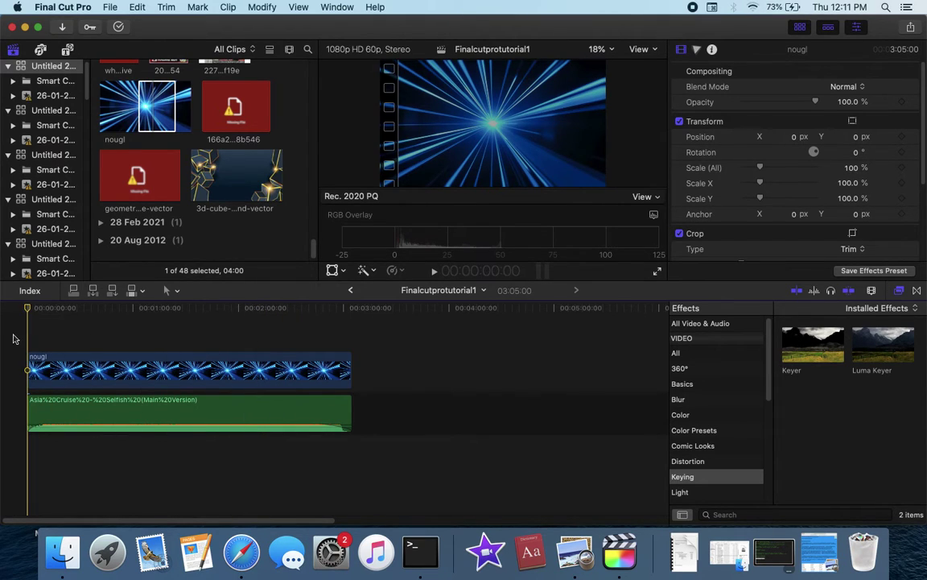
left_click(80, 373)
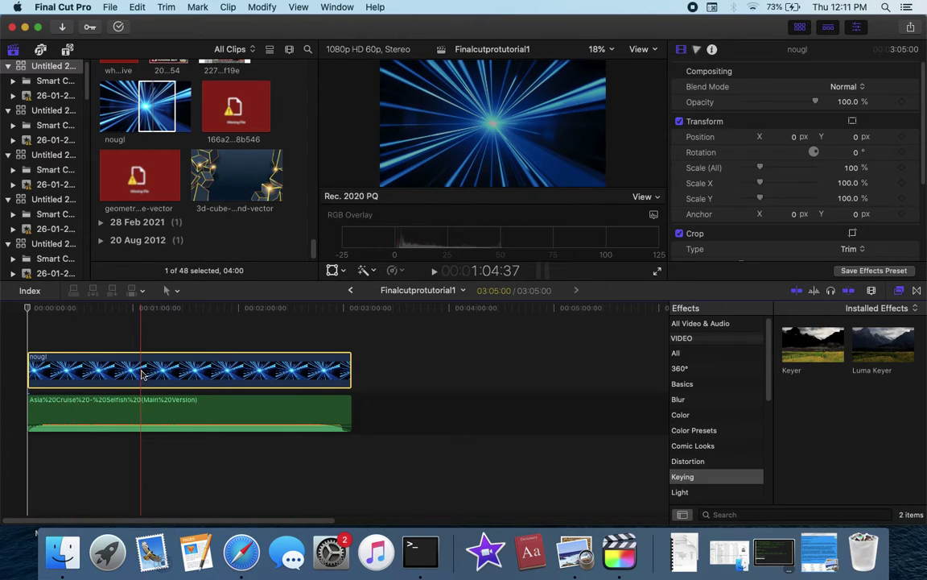
left_click(207, 173)
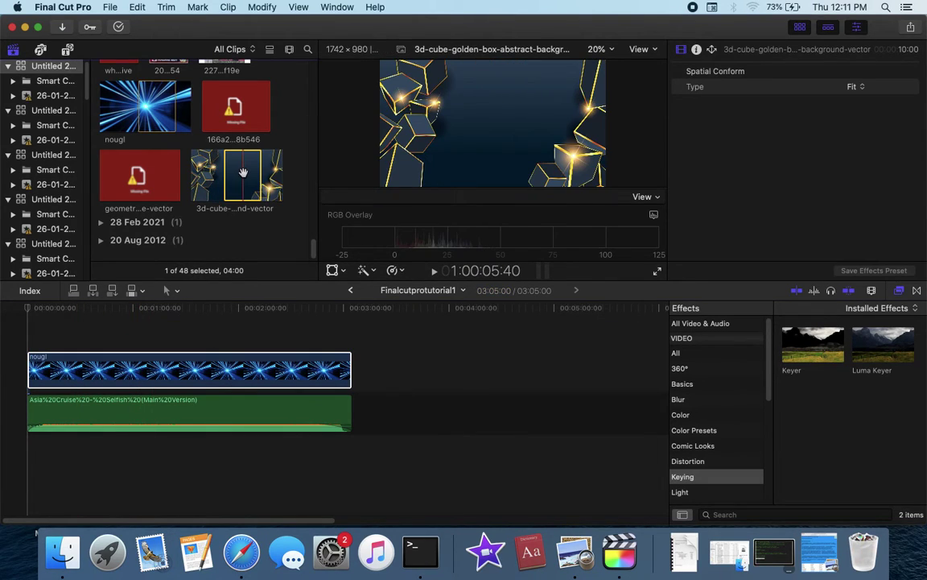
left_click_drag(93, 314, 349, 337)
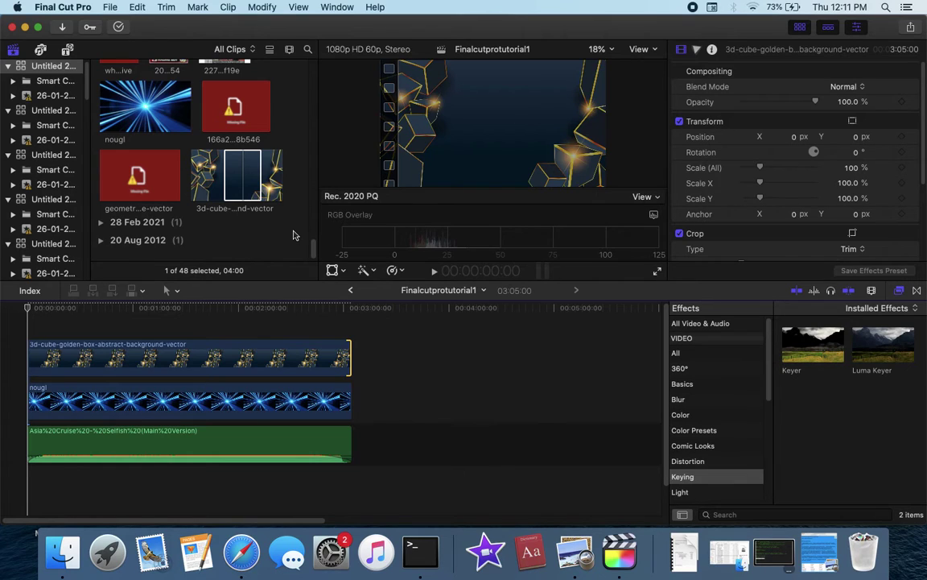
Step: Find the fireworks clip in the library and place it above the 3D cube background at the timeline's start
left_click(266, 198)
scroll(270, 205, "up", 5)
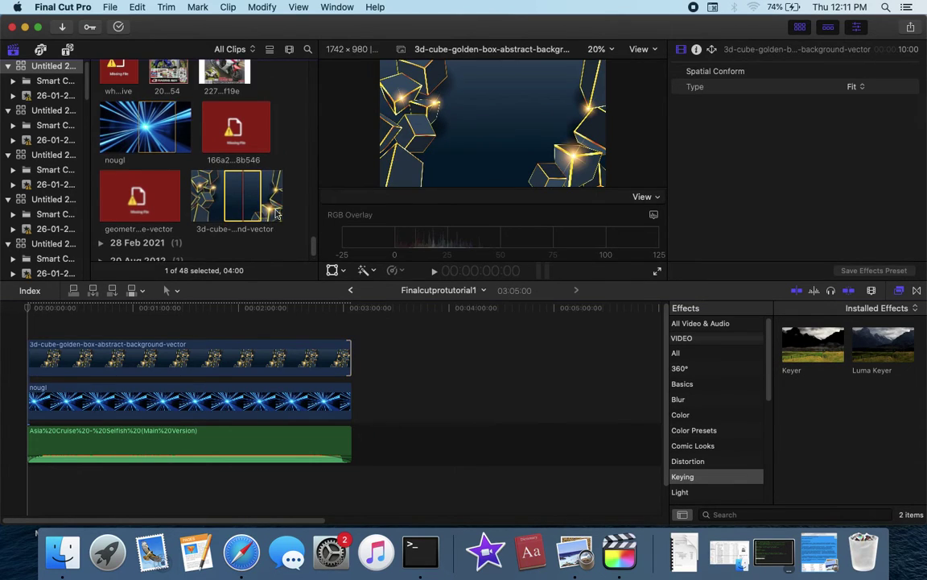
scroll(272, 211, "up", 5)
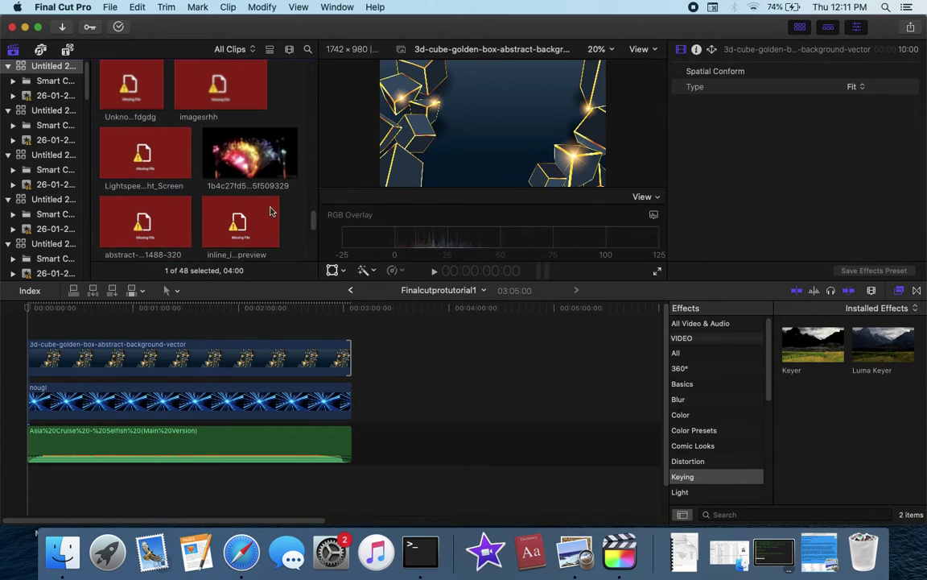
left_click(250, 169)
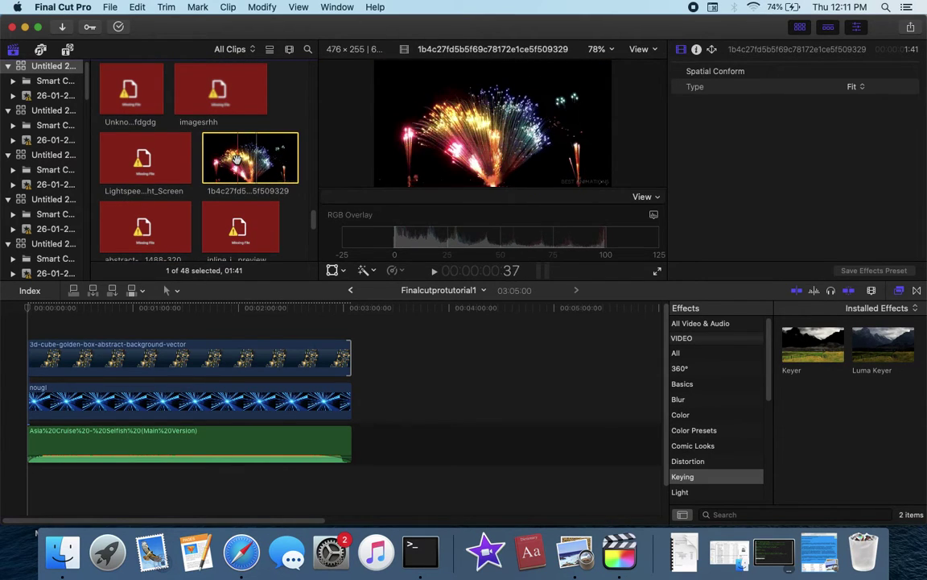
left_click_drag(247, 159, 13, 325)
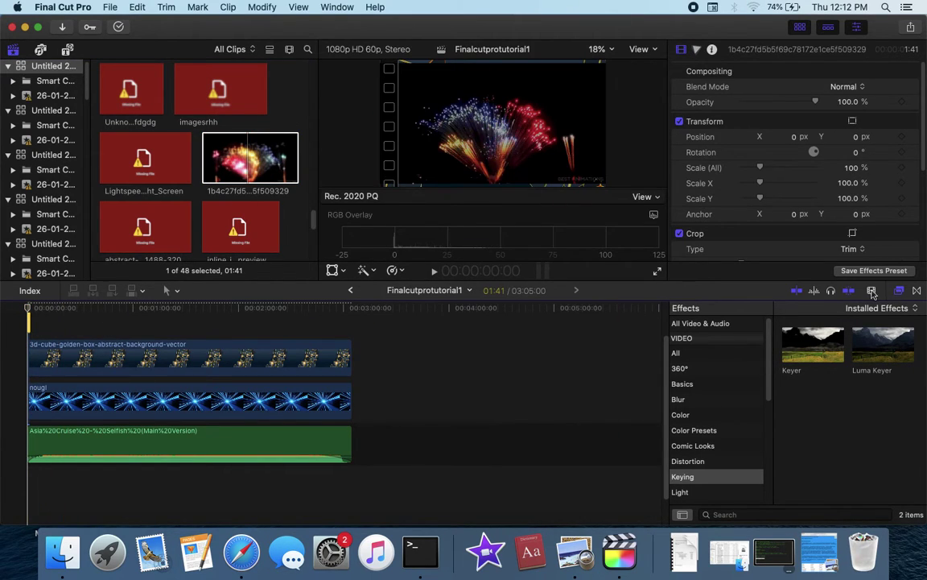
Step: Magnify the start of the timeline and select the short fireworks clip above the 3D cube background
left_click(871, 292)
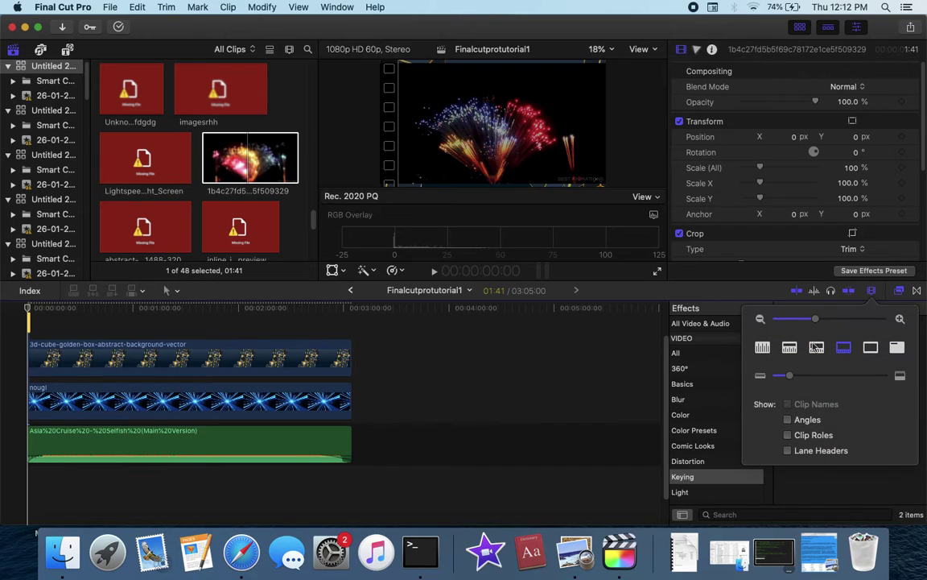
left_click_drag(797, 320, 853, 321)
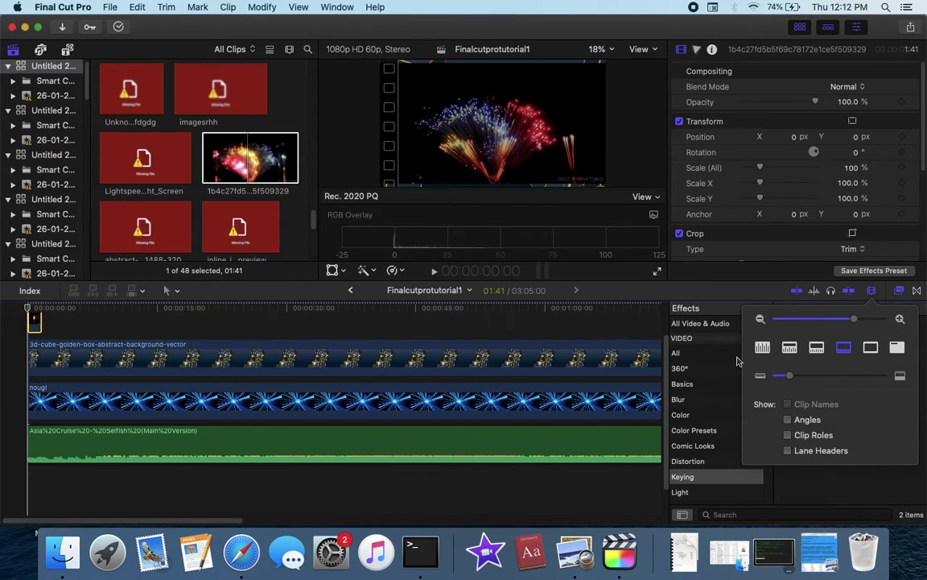
left_click(602, 356)
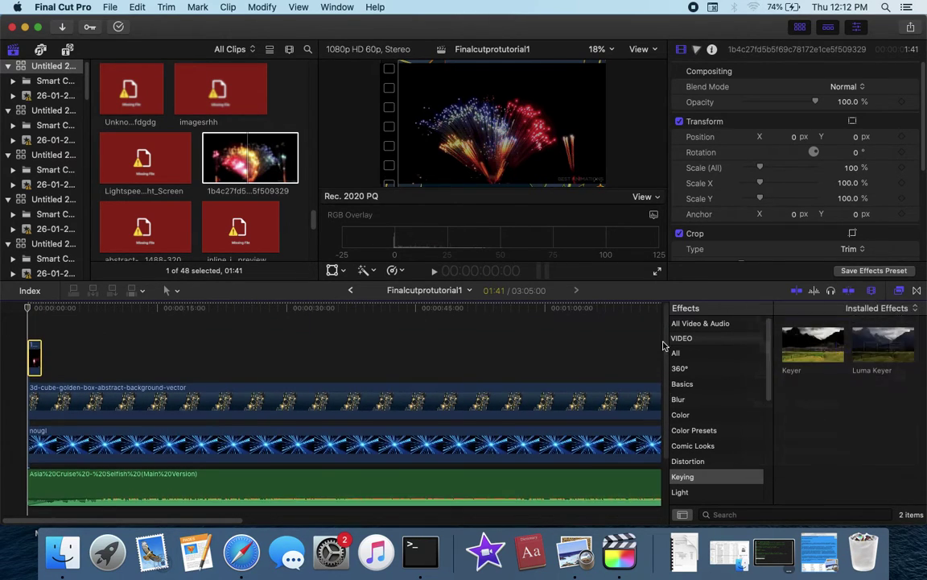
mouse_move(43, 356)
left_mouse_down()
mouse_move(120, 355)
mouse_move(45, 363)
left_mouse_up()
left_click(35, 322)
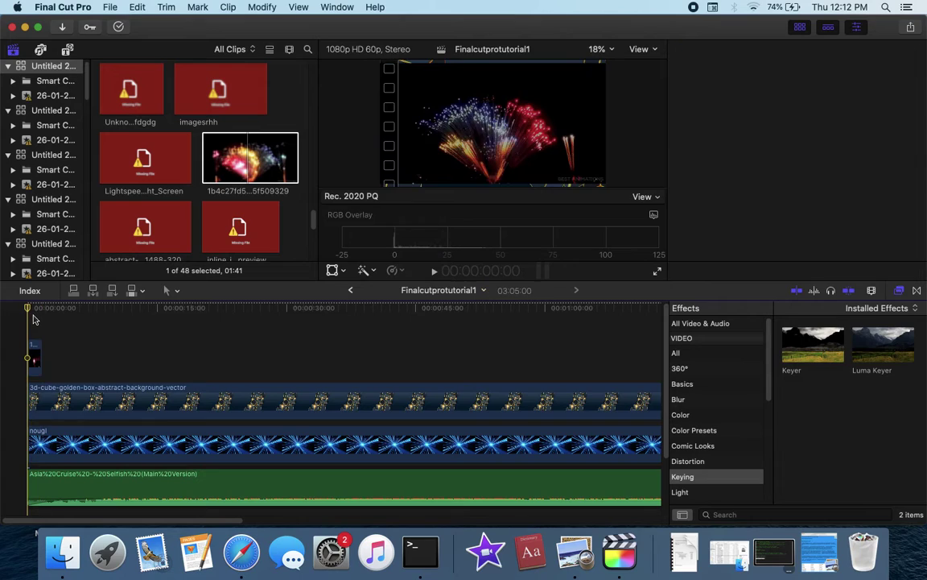
left_click(34, 354)
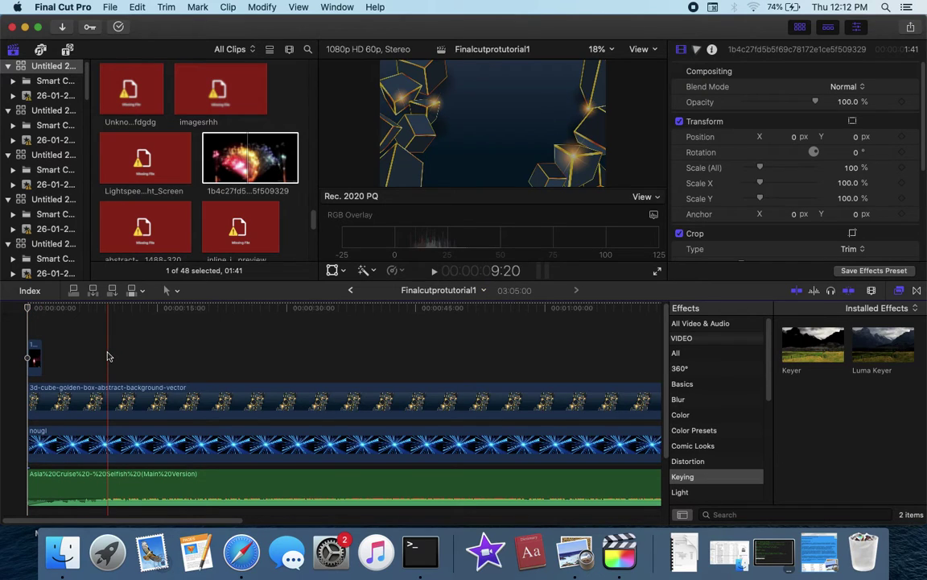
left_click(35, 356)
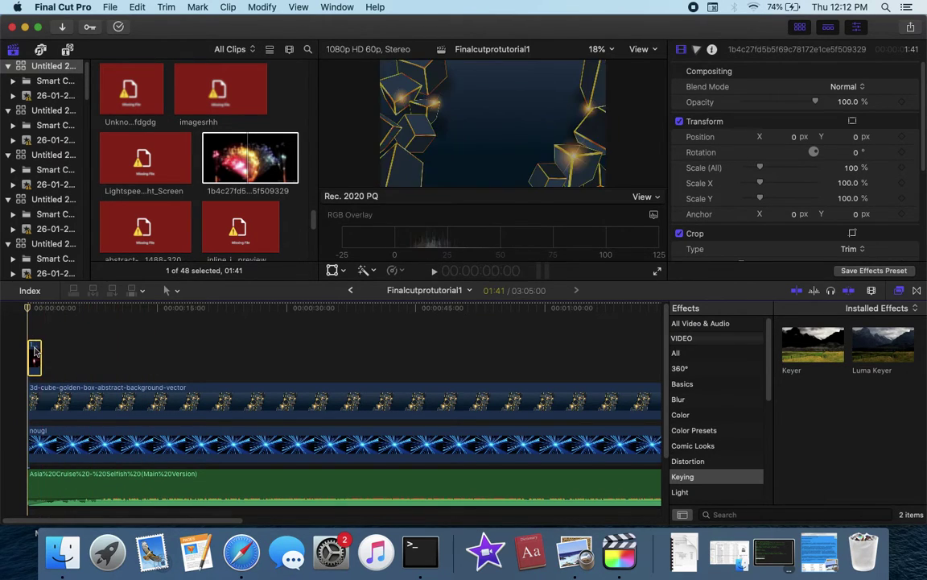
Step: Apply the Luma Keyer effect from the Keying category to the fireworks clip at the timeline's start
left_click(900, 291)
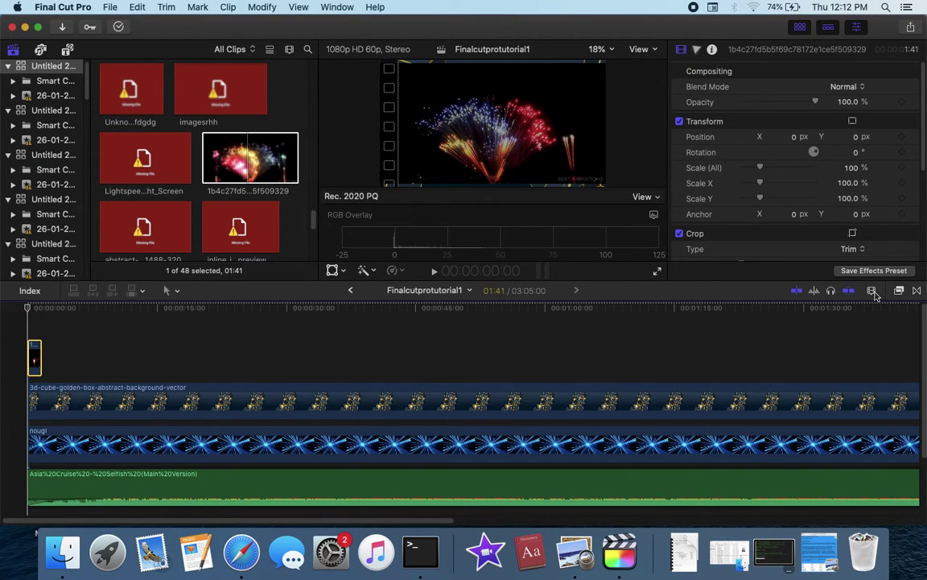
left_click(872, 290)
left_click_drag(848, 319, 859, 322)
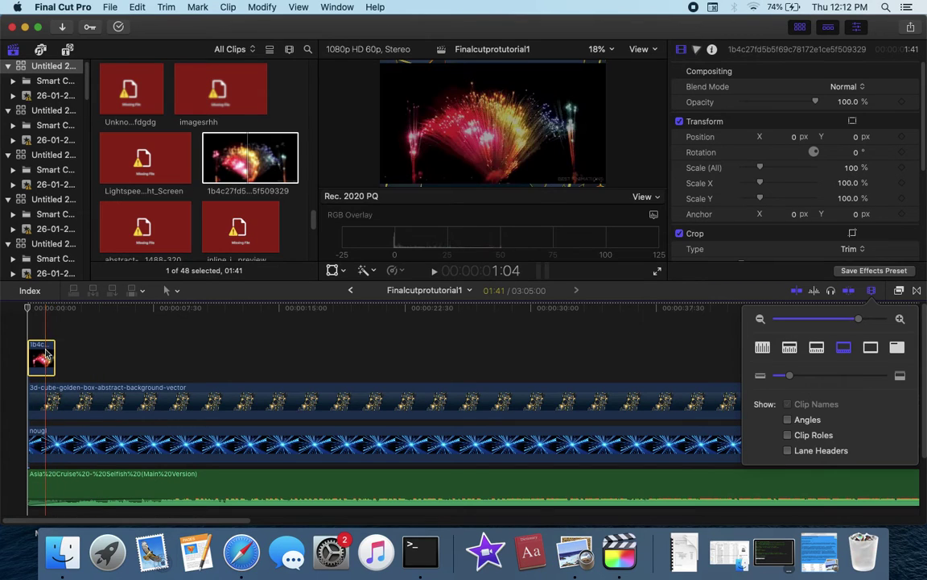
left_click(871, 289)
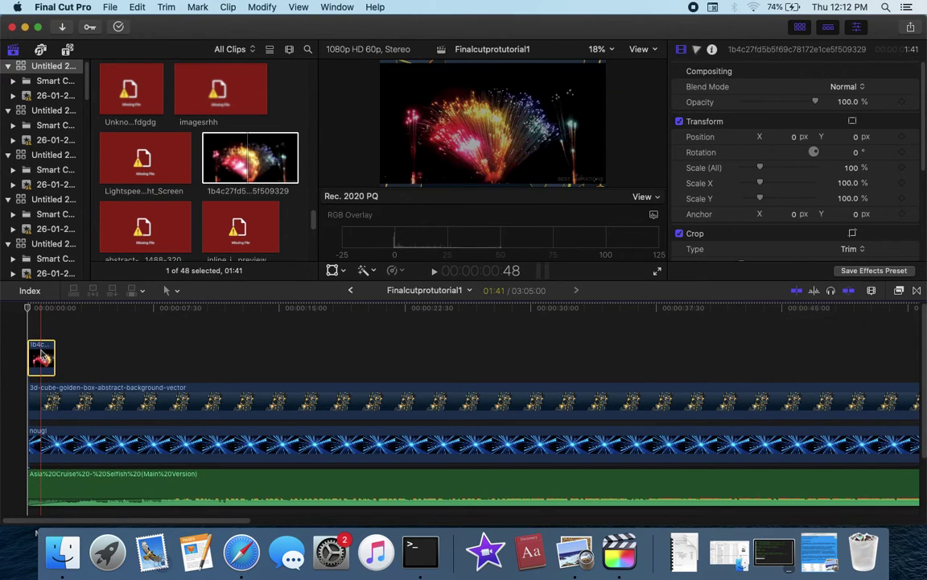
left_click(899, 291)
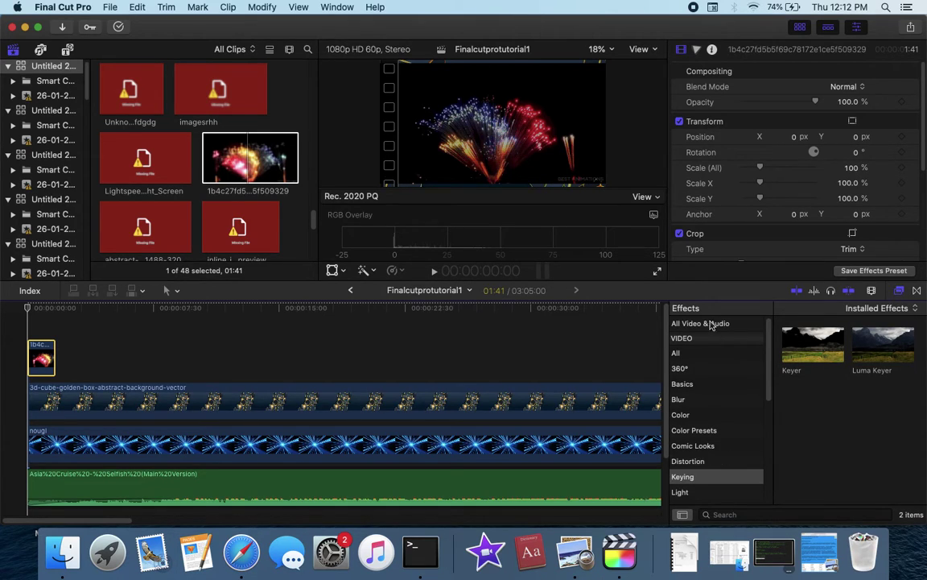
left_click(900, 290)
left_click(916, 291)
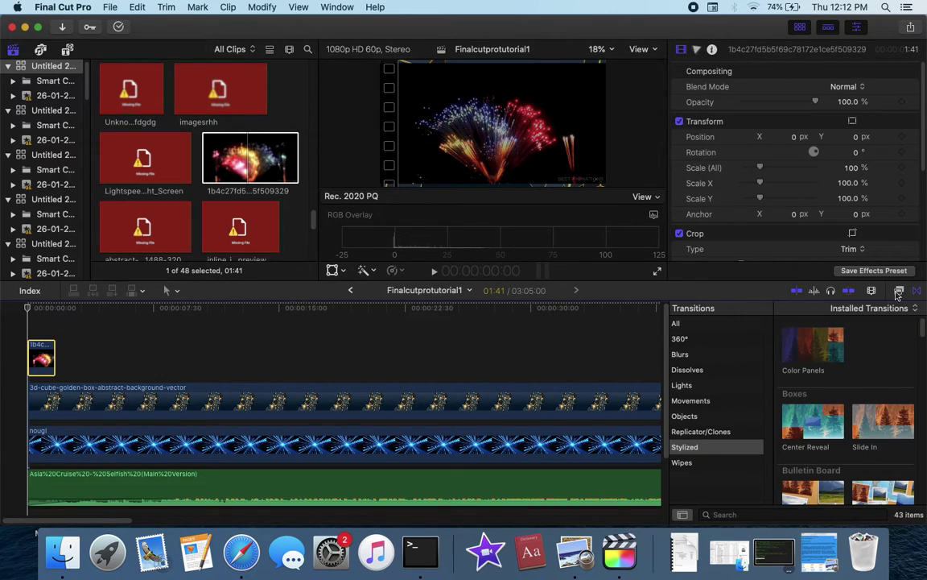
left_click(898, 293)
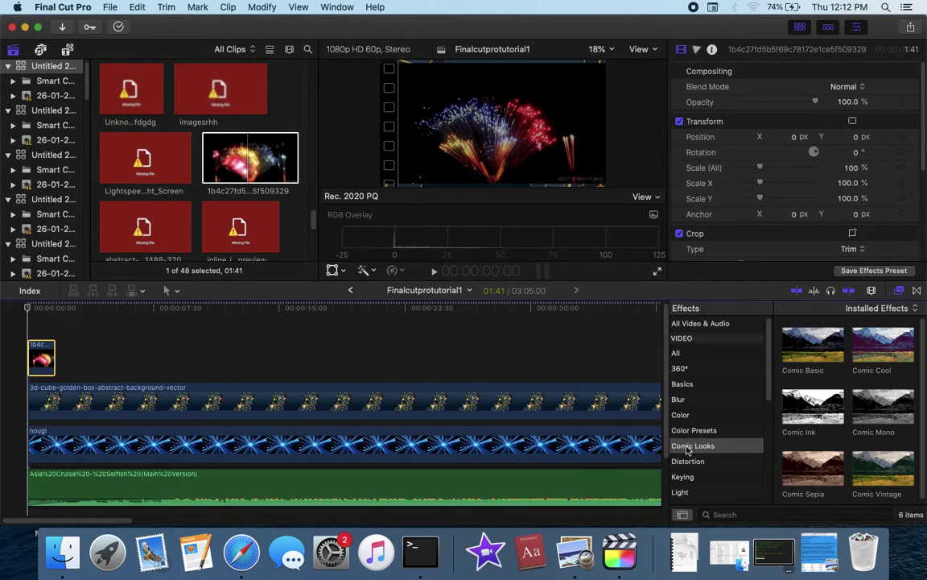
left_click(684, 477)
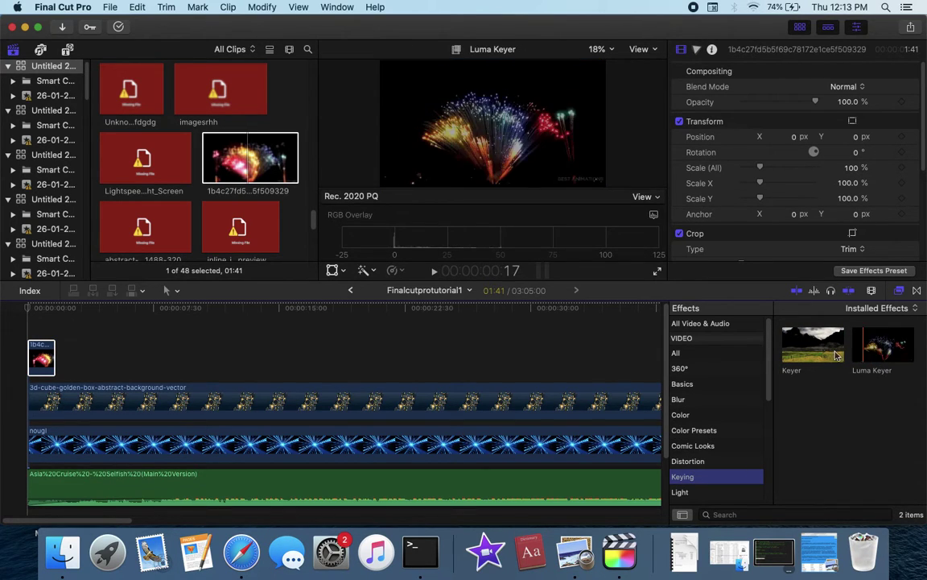
left_click_drag(886, 362, 38, 362)
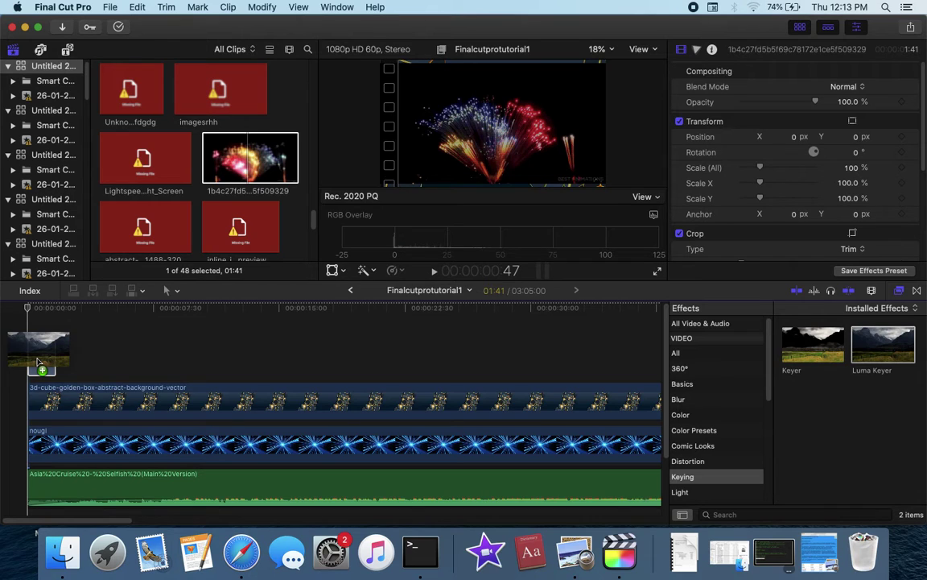
left_click_drag(38, 363, 38, 361)
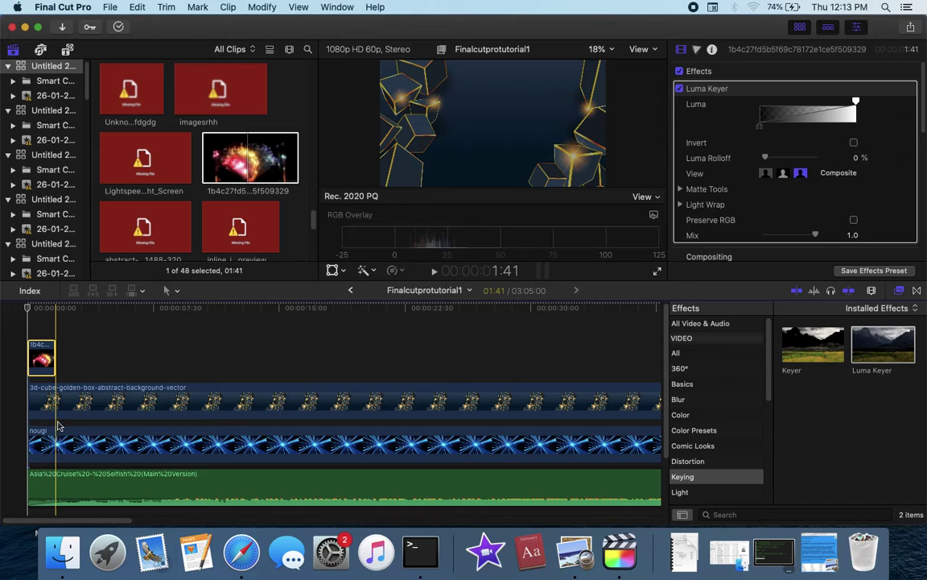
Step: Apply the Luma Keyer effect to the 3d-cube-golden-box background clip so the nougl clip shows through
left_click(80, 441)
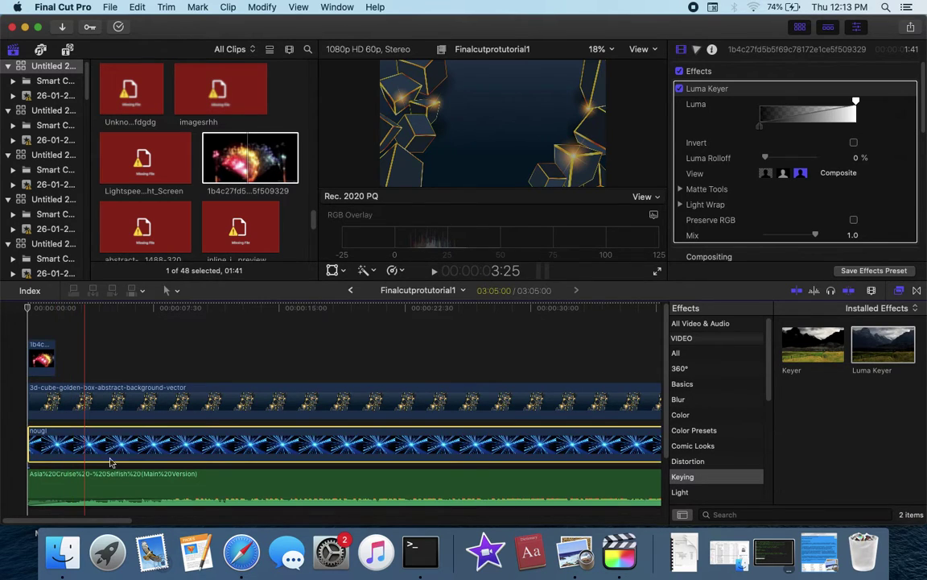
left_click(108, 402)
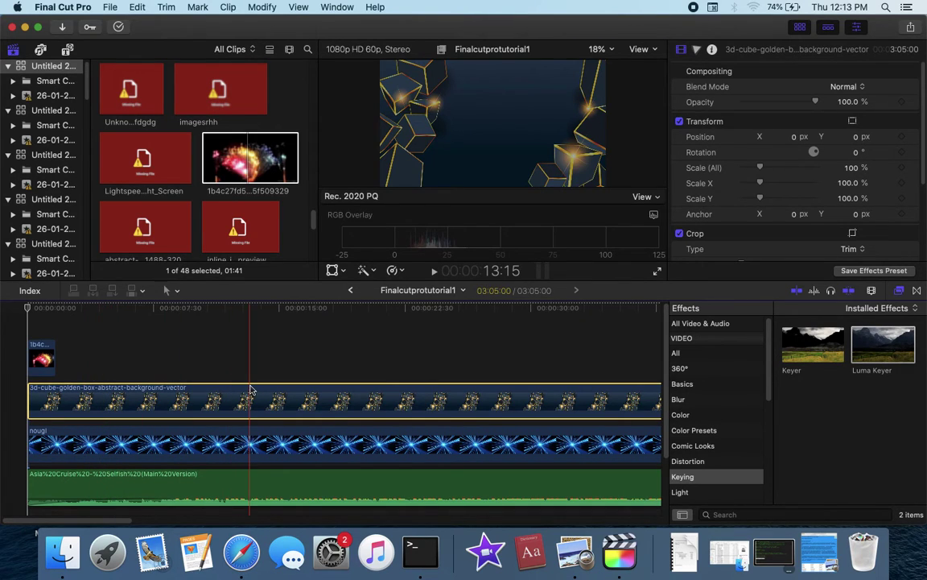
left_click(888, 351)
left_click_drag(889, 351, 124, 408)
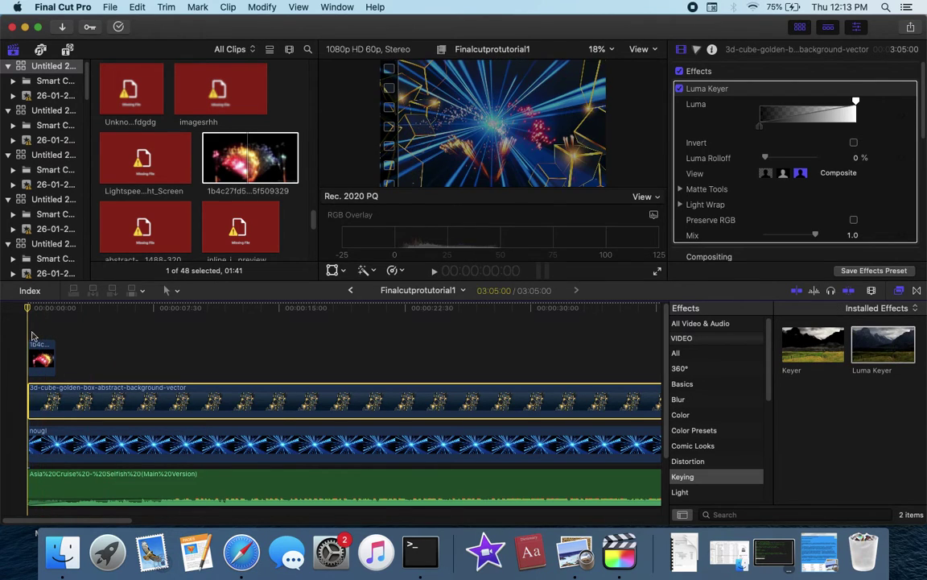
Step: Play back the keyed layers from the timeline's start, then return the playhead to frame 55, over the fireworks clip
left_click(39, 354)
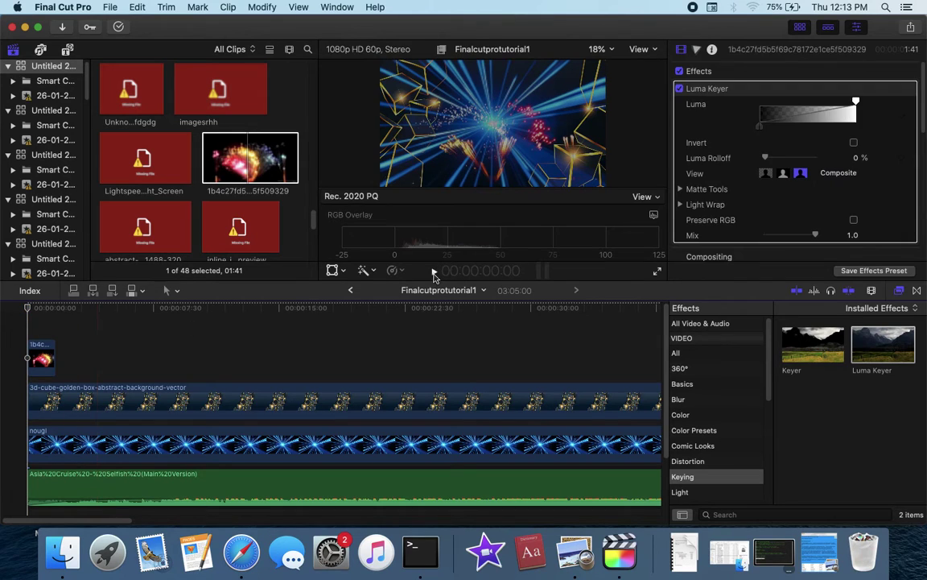
left_click(434, 272)
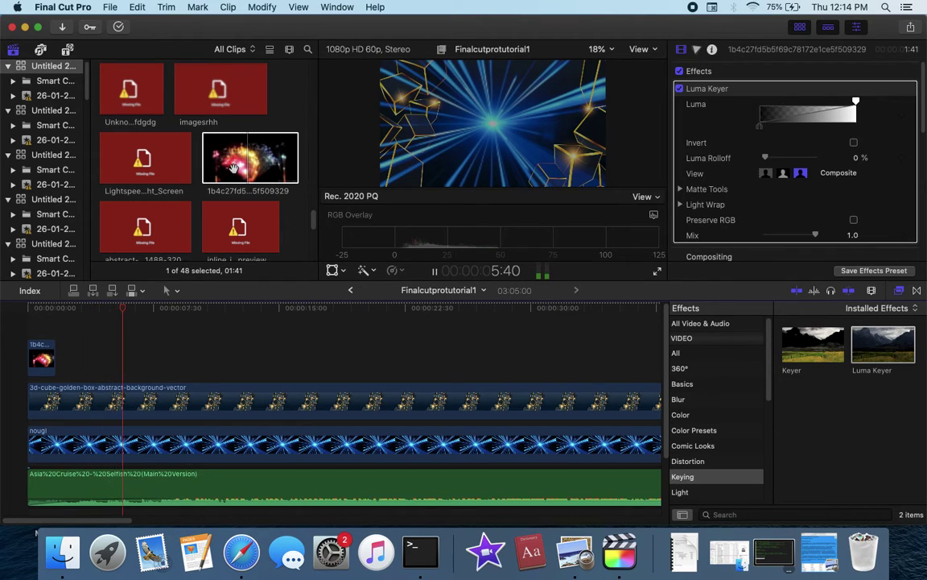
left_click(211, 153)
left_click(125, 366)
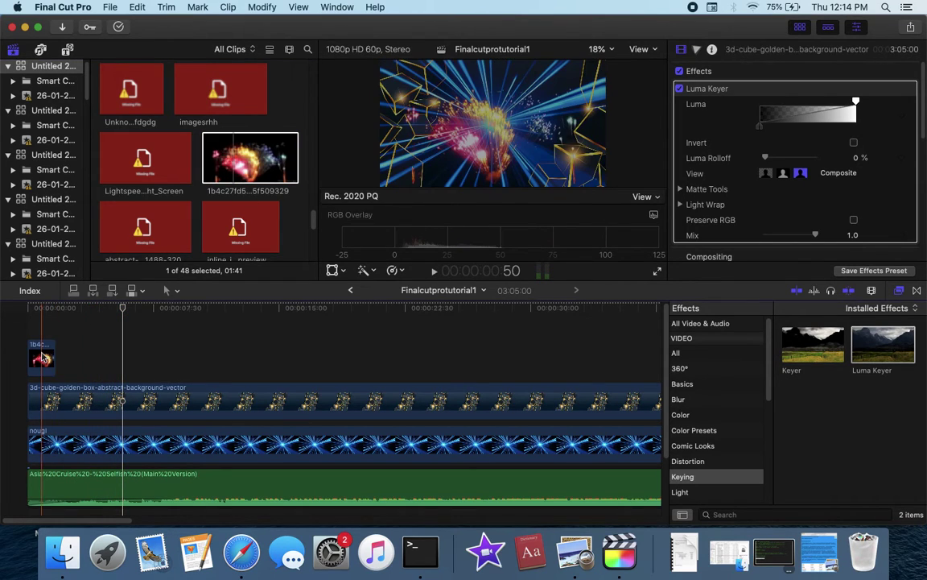
left_click_drag(52, 309, 44, 318)
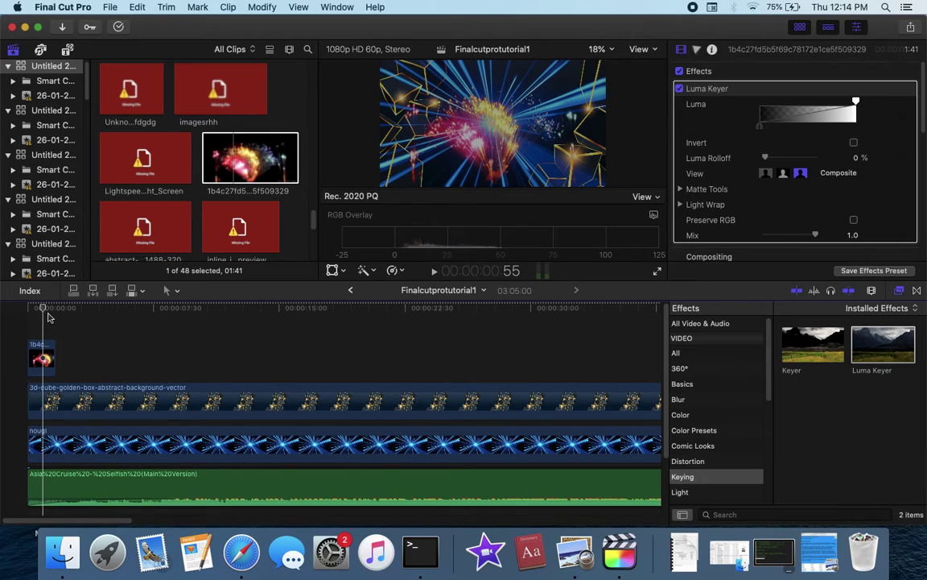